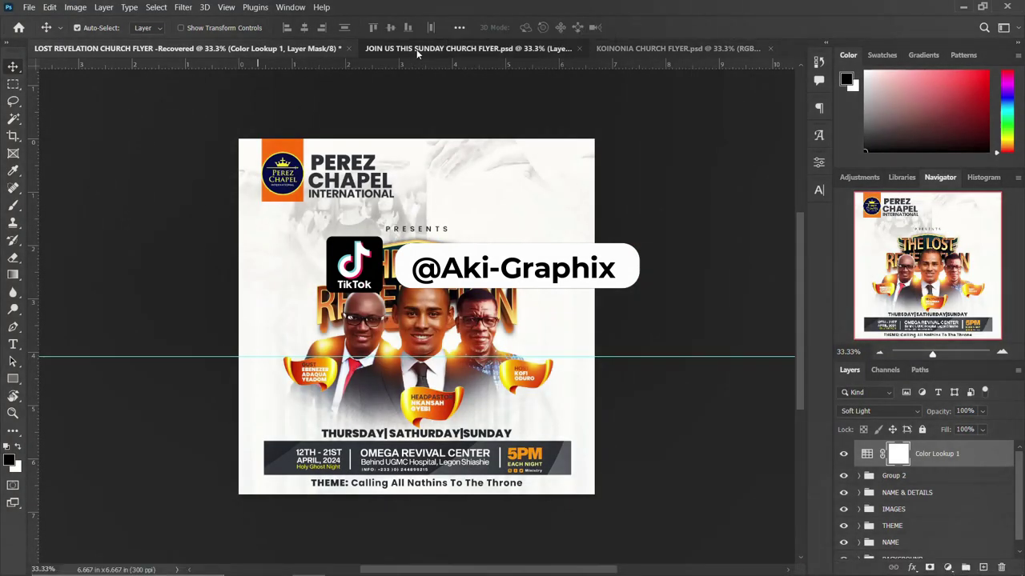
Preview the Lost Revelation, JOIN US THIS SUNDAY and KOINONIA CHURCH FLYER documents, ending on KOINONIA
click(512, 48)
click(688, 49)
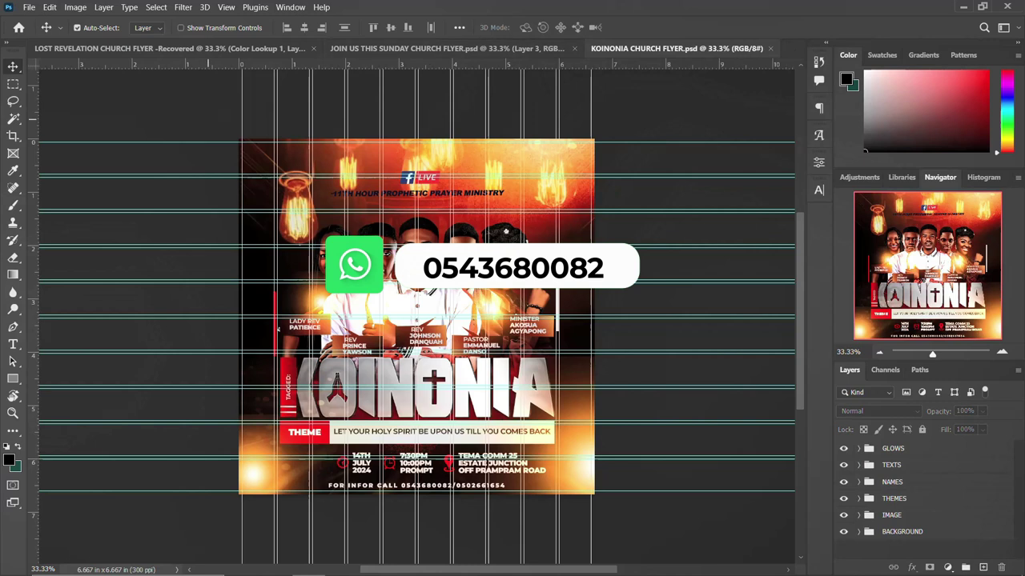
click(124, 50)
click(448, 50)
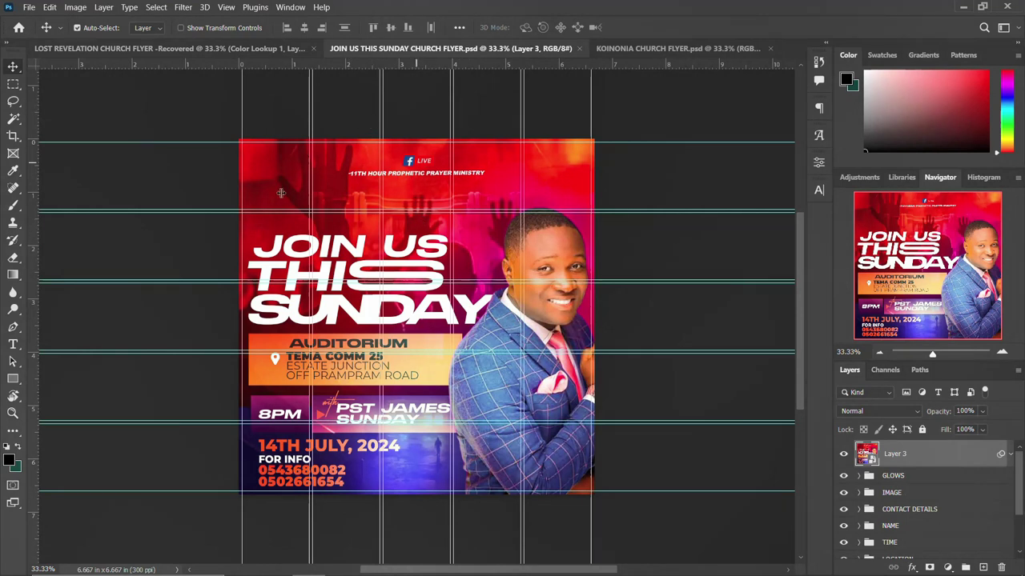
click(221, 45)
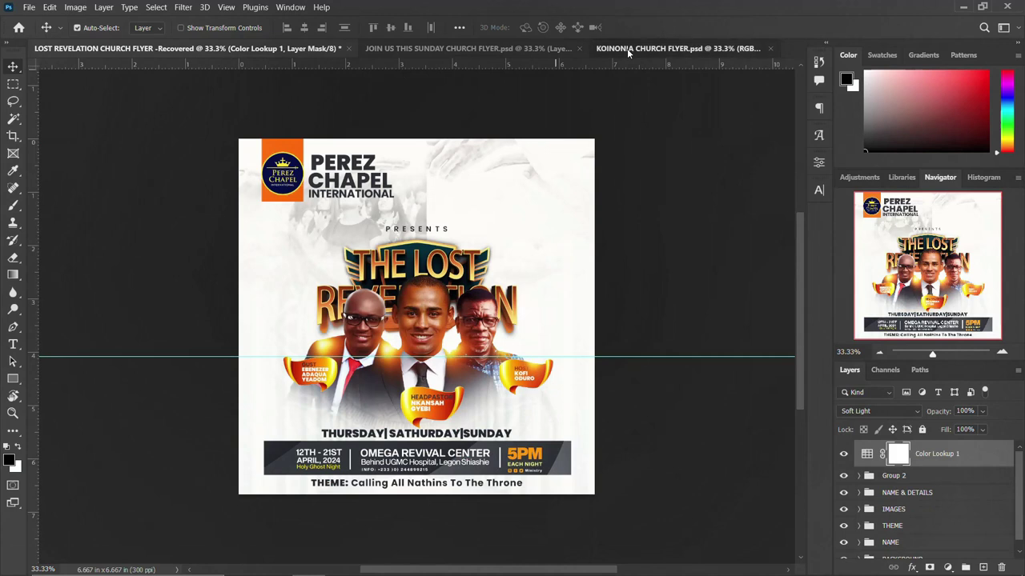
click(627, 48)
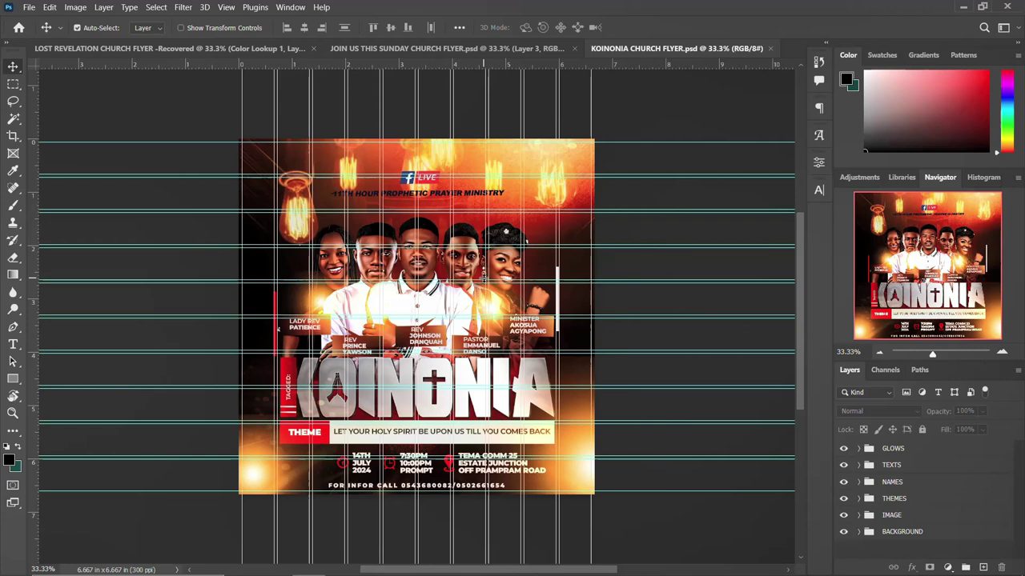
click(133, 48)
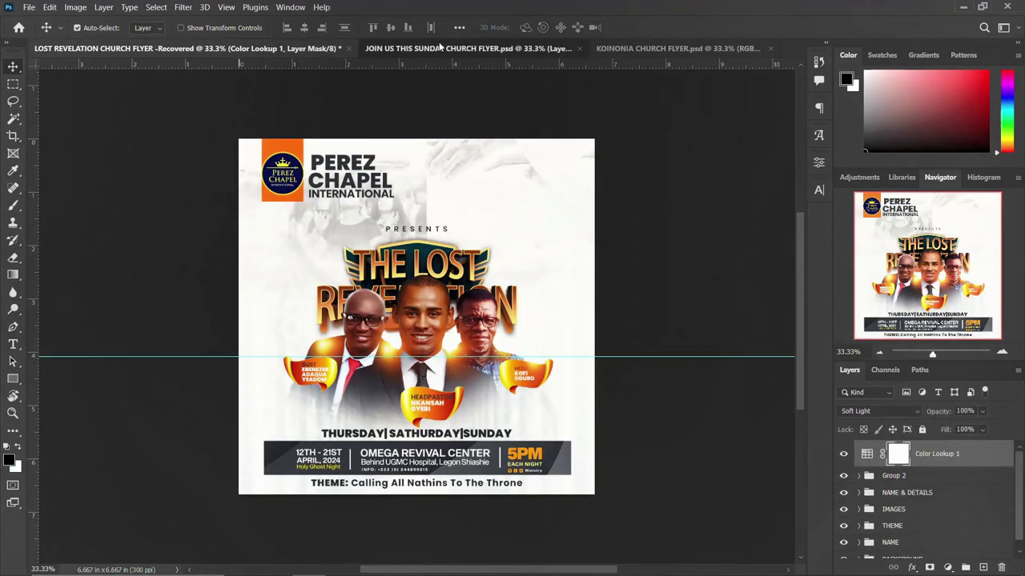
click(440, 48)
click(704, 49)
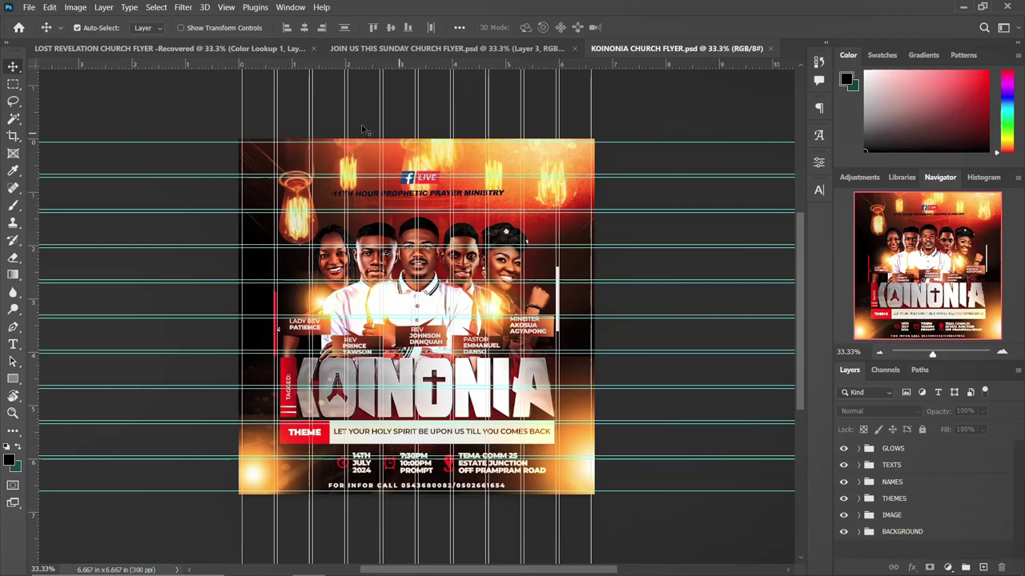
Open File > Automate > PDF Presentation, move the dialog aside and add all open flyers
click(28, 7)
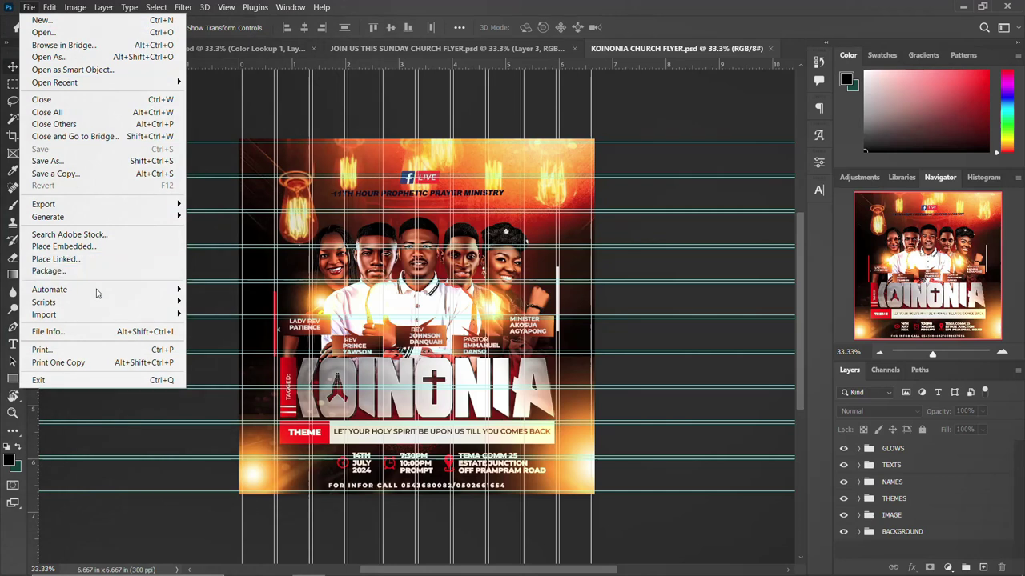
mouse_move(96, 291)
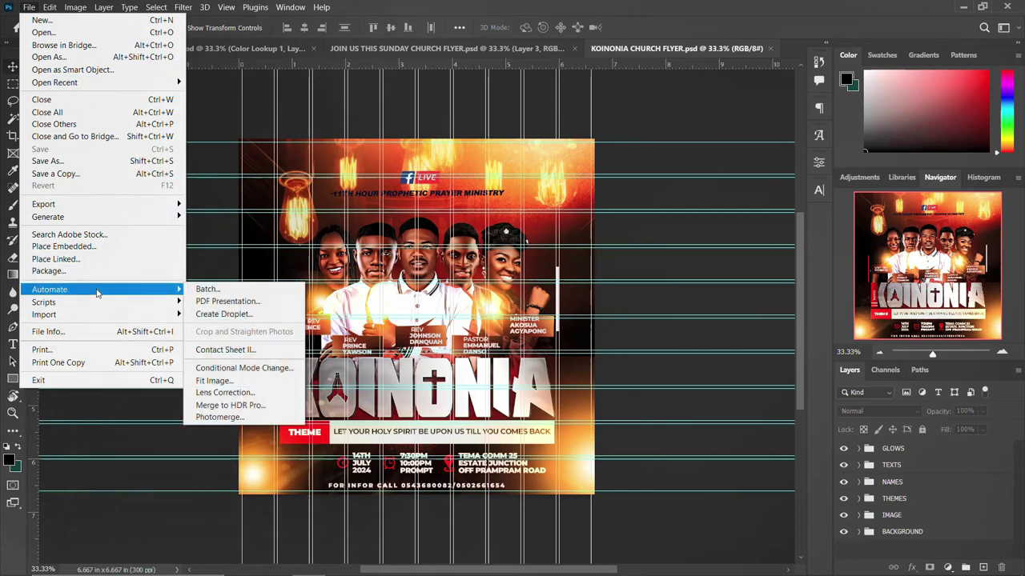
click(257, 302)
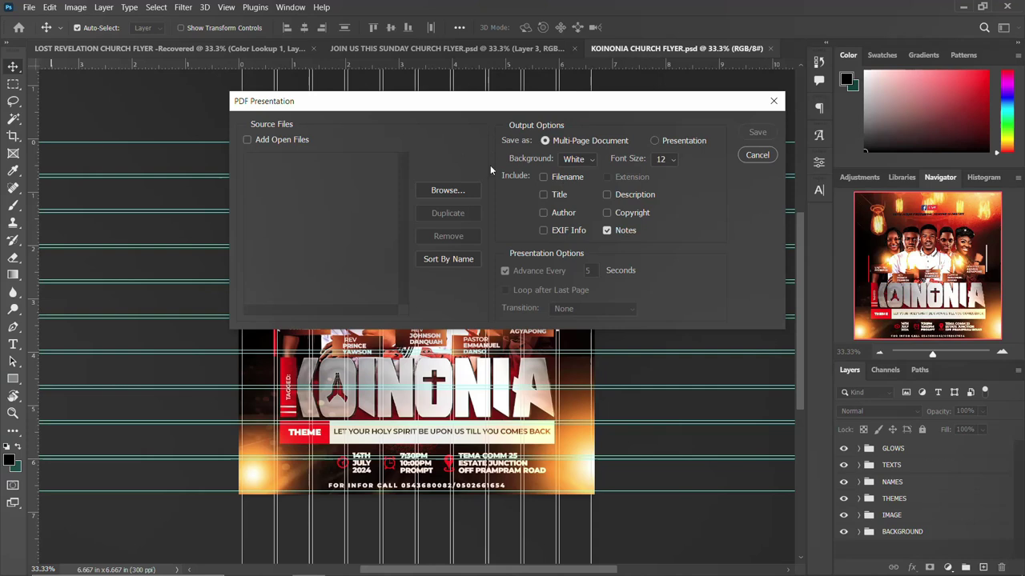
drag(606, 107, 510, 206)
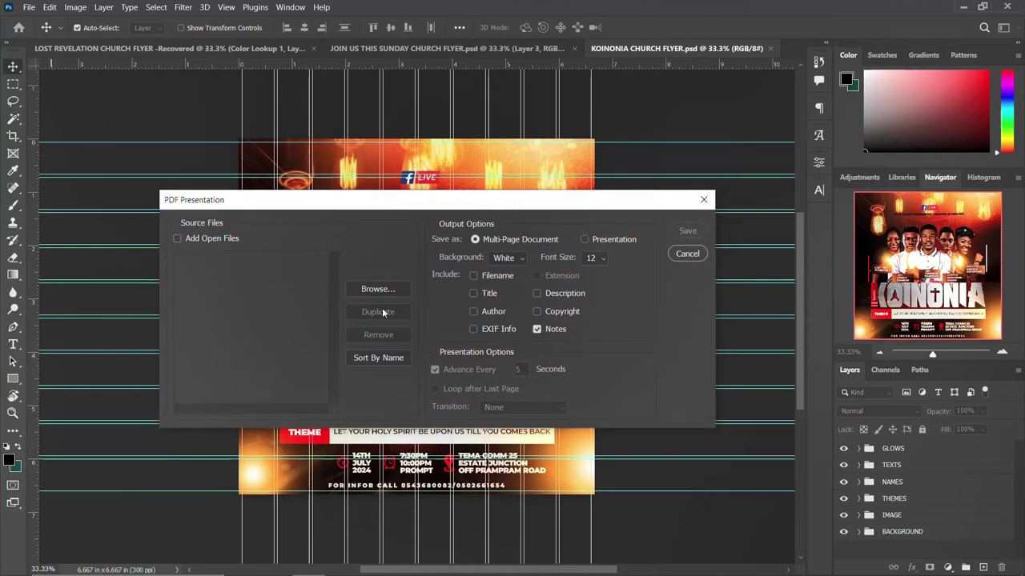
click(177, 238)
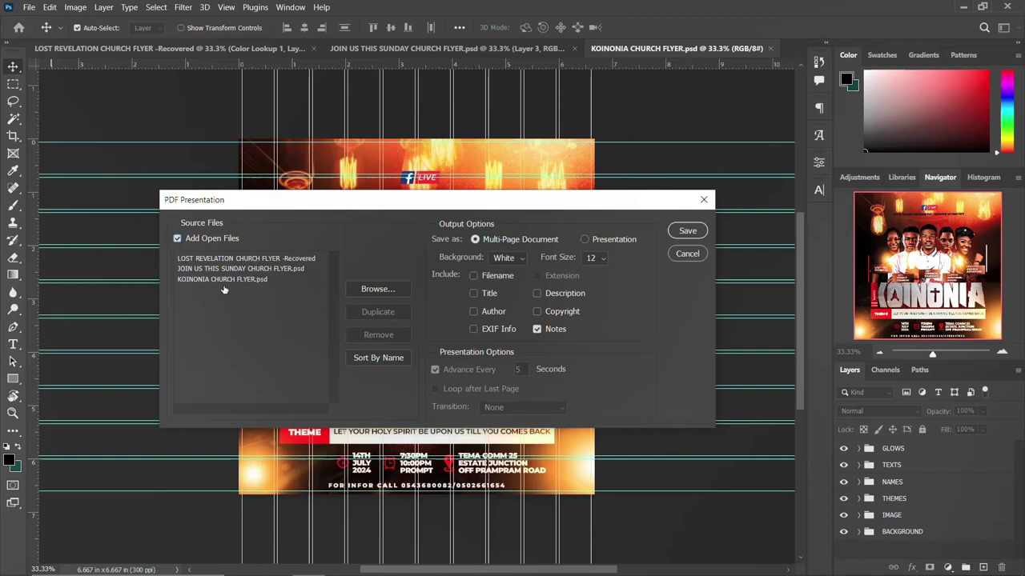
Move JOIN US THIS SUNDAY to the top of Source Files, keeping Multi-Page Document output
click(232, 260)
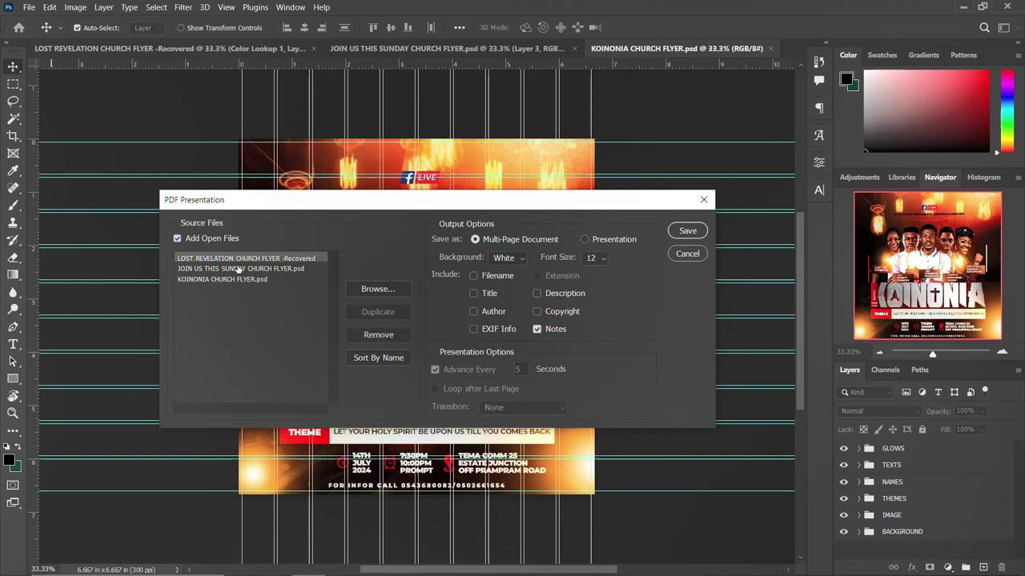
click(237, 269)
click(237, 280)
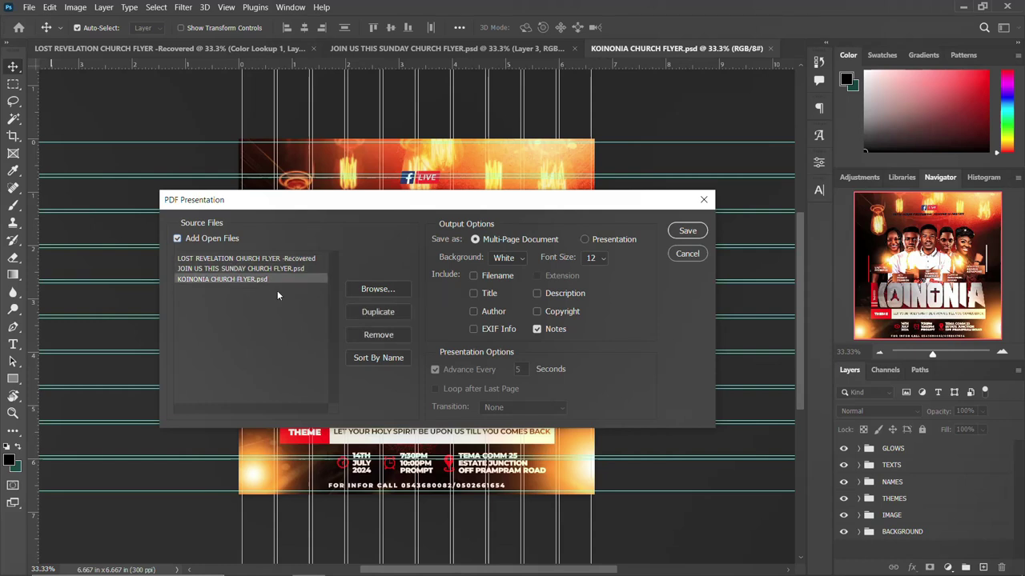
drag(264, 275, 231, 293)
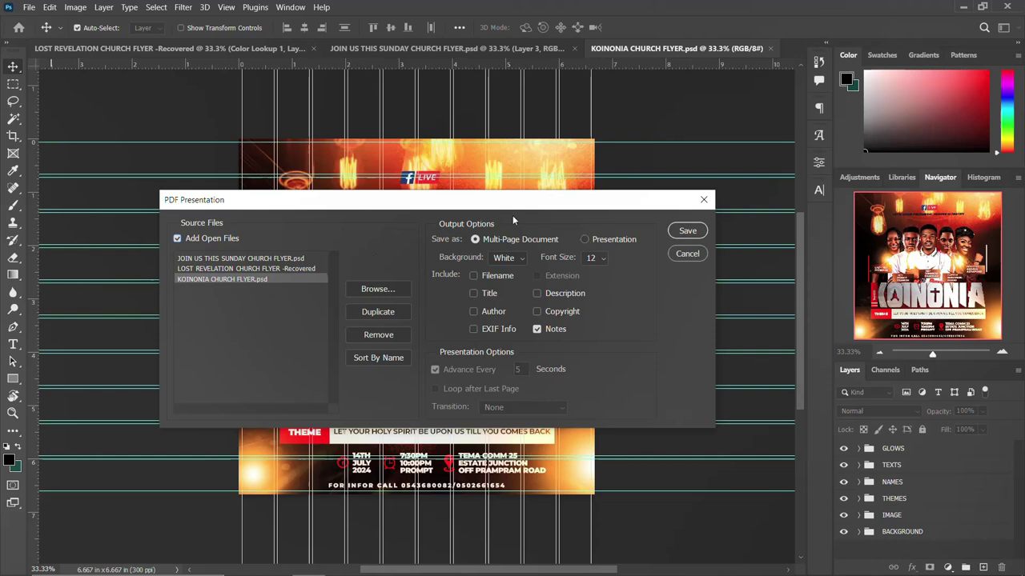
click(585, 240)
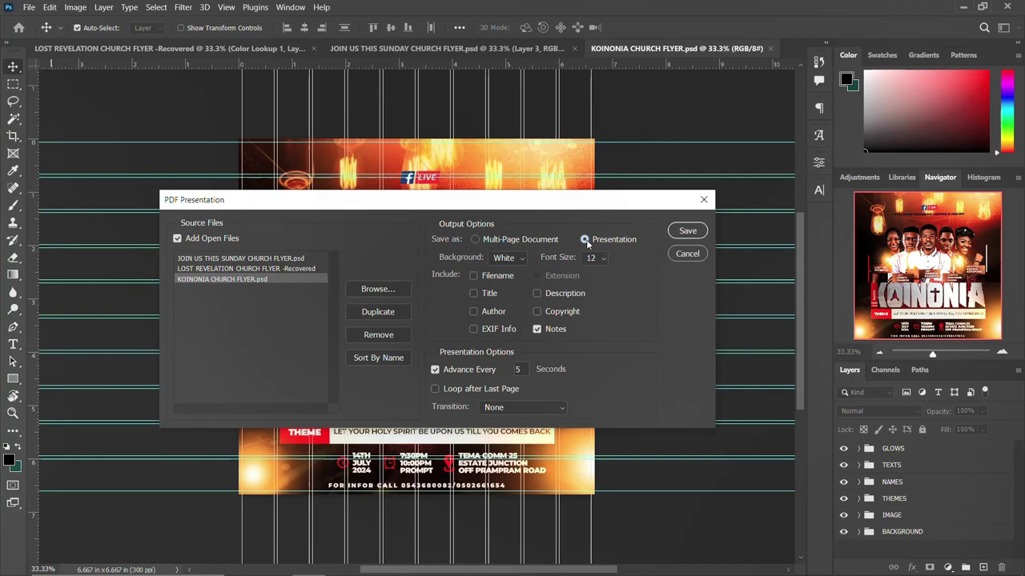
click(477, 240)
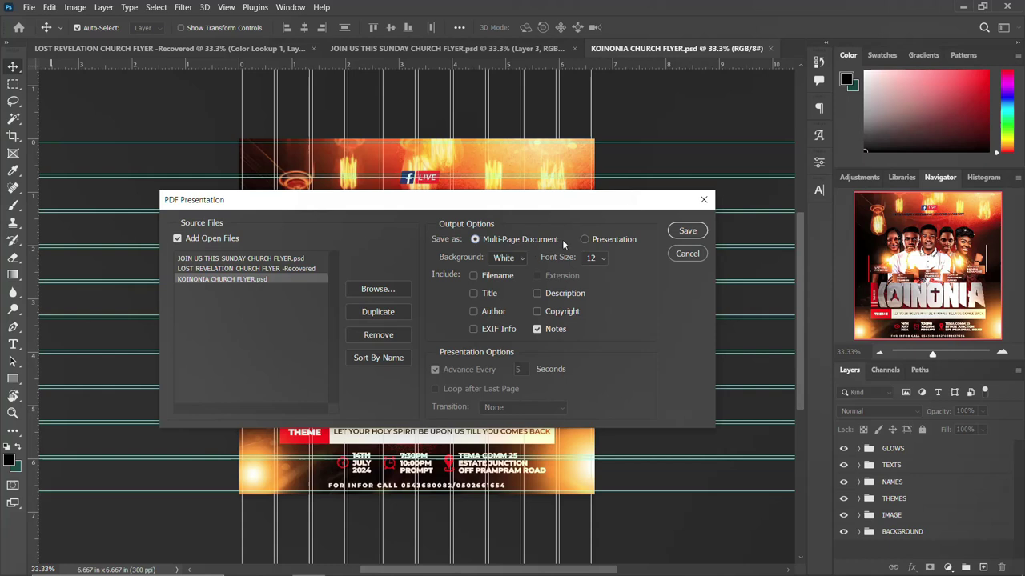
click(515, 261)
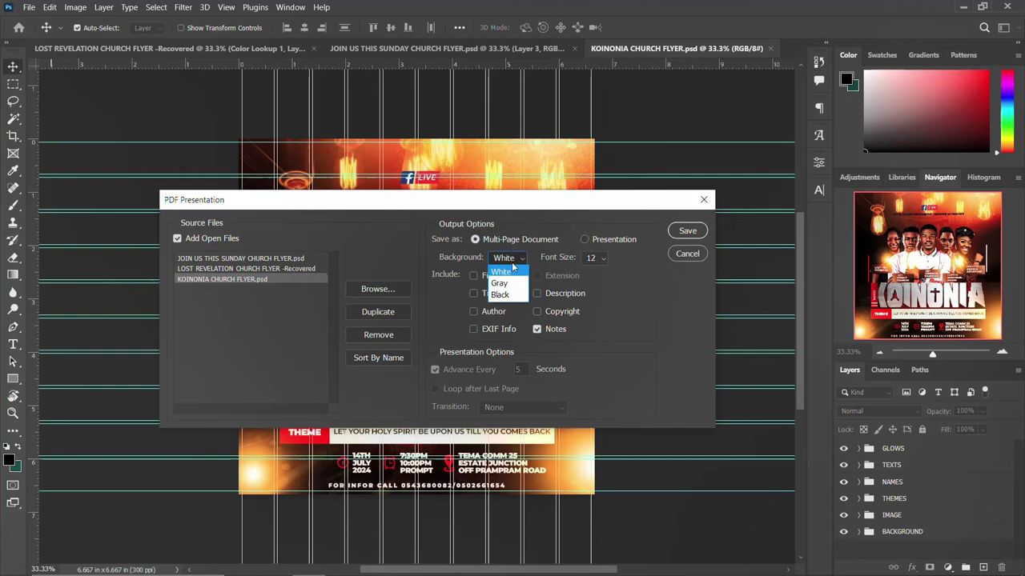
click(504, 286)
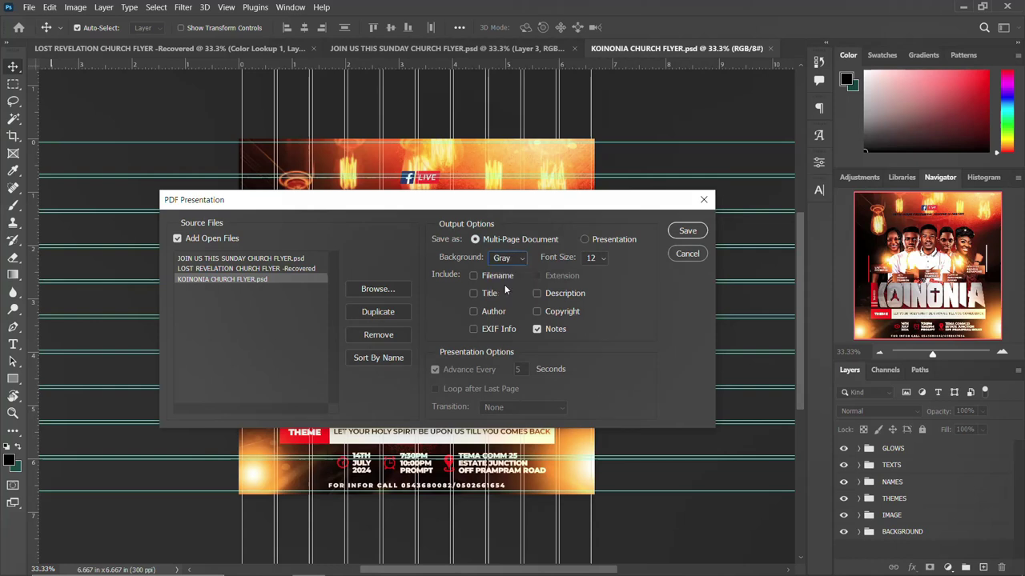
click(508, 258)
click(504, 294)
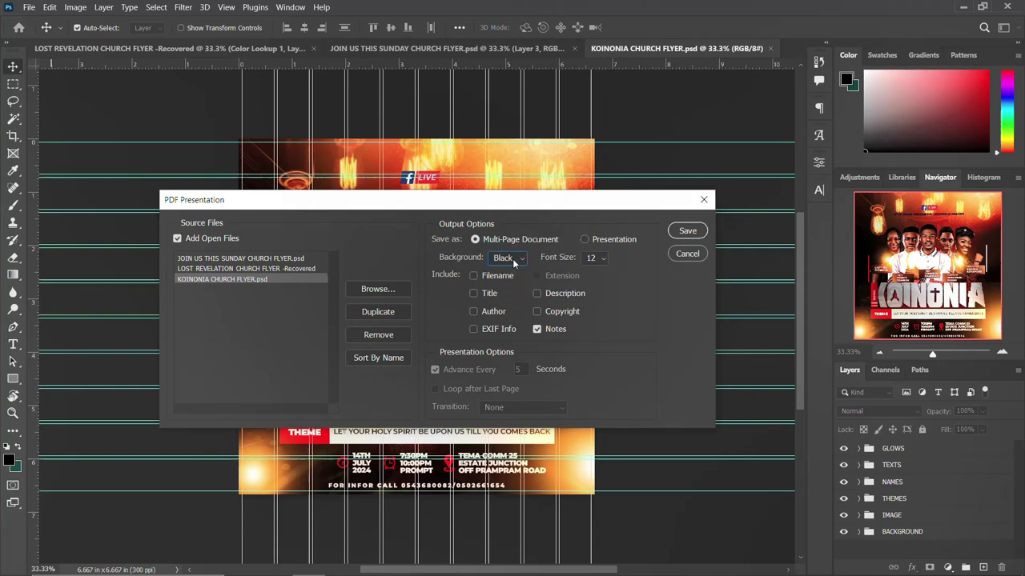
click(507, 258)
click(507, 273)
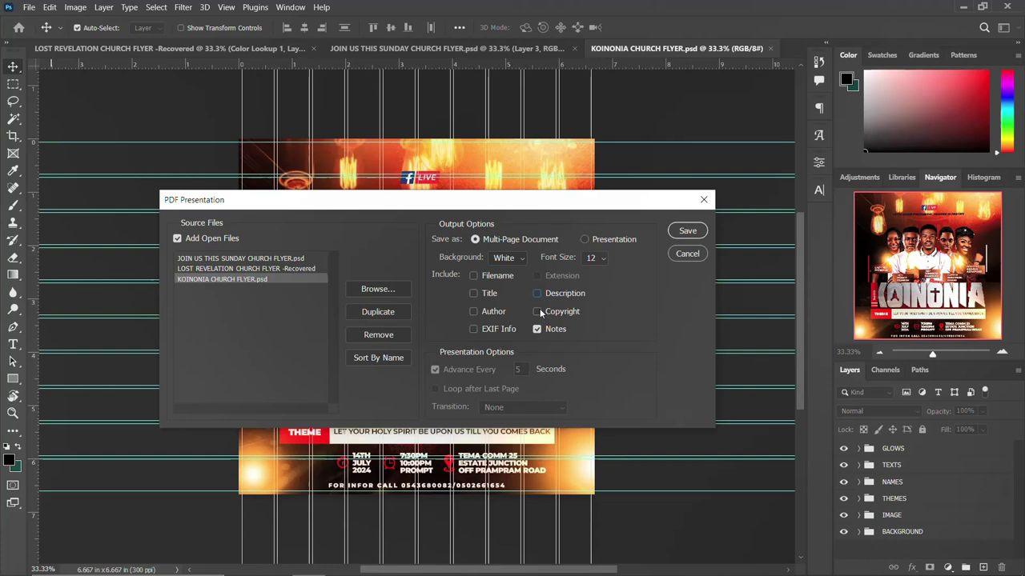
click(472, 312)
click(474, 276)
click(474, 276)
click(472, 311)
click(599, 258)
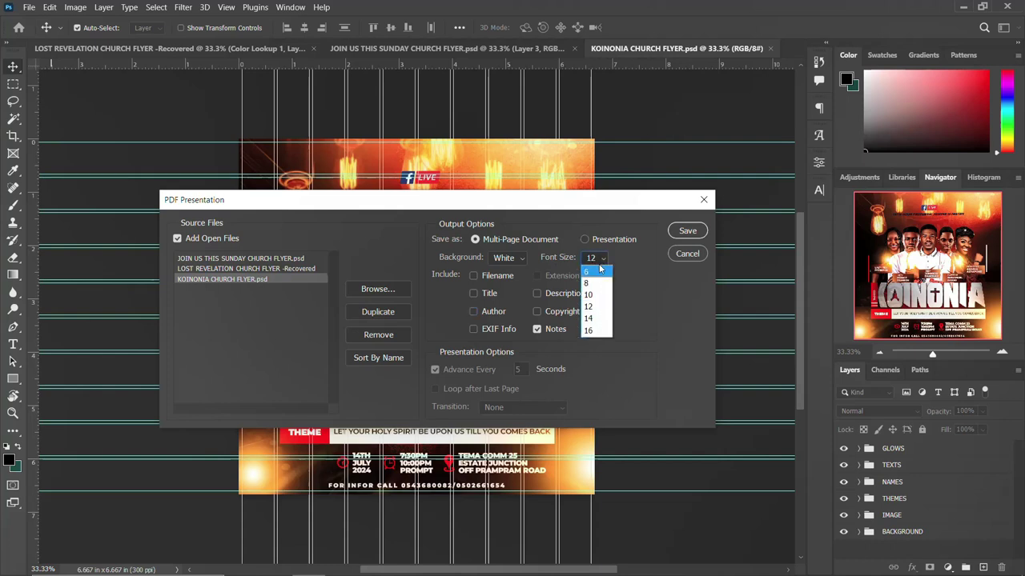
click(602, 307)
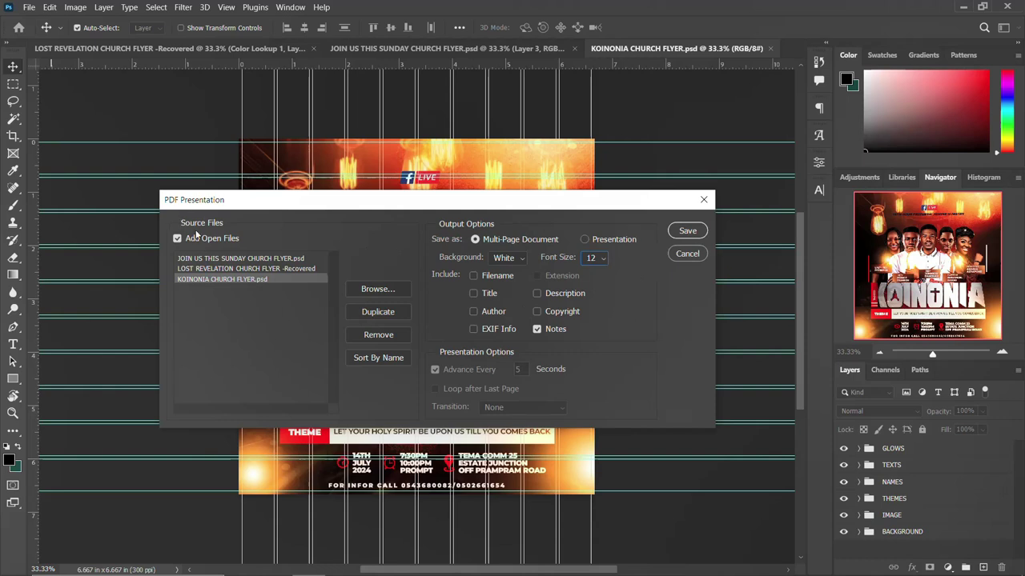
Save the presentation settings and choose the Desktop as the save location
click(686, 230)
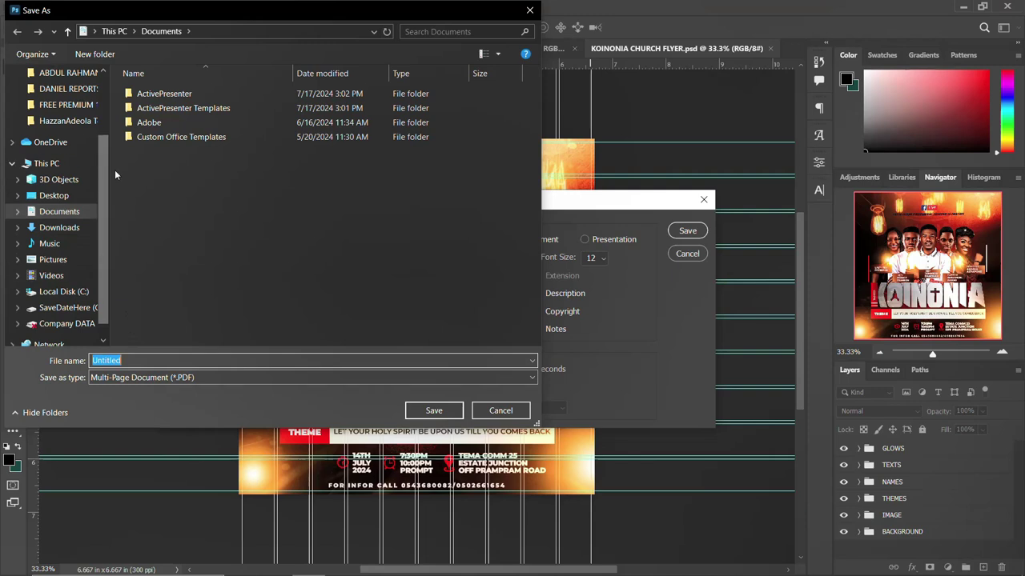
click(60, 210)
click(55, 196)
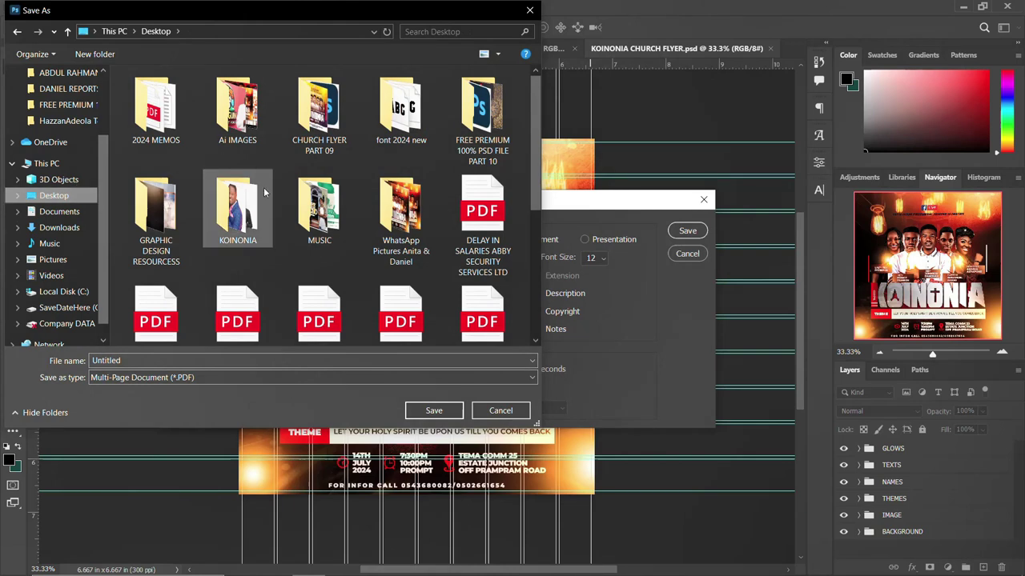
scroll(264, 192, down, 1)
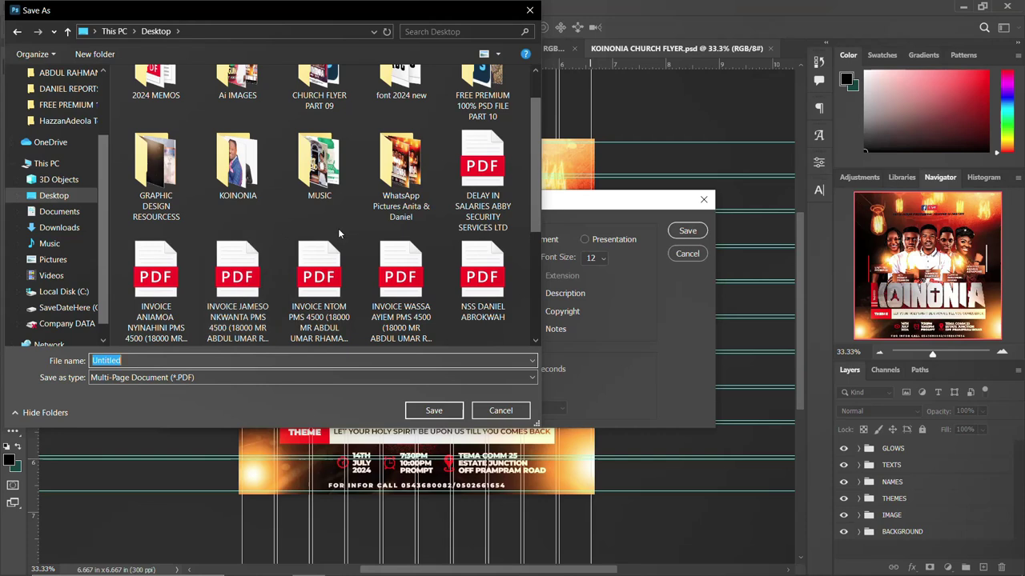
scroll(337, 228, down, 3)
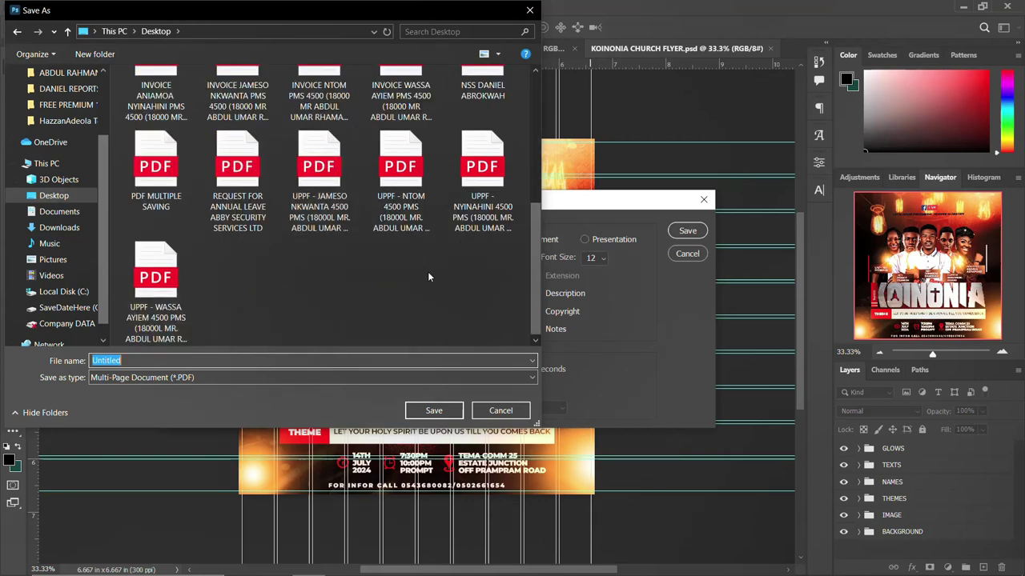
scroll(427, 271, up, 5)
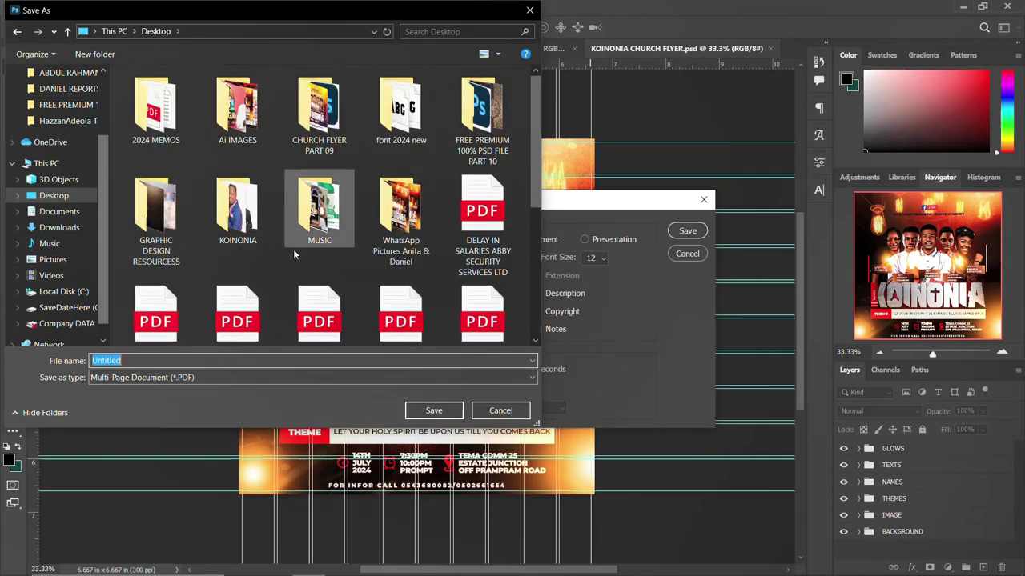
scroll(335, 251, down, 5)
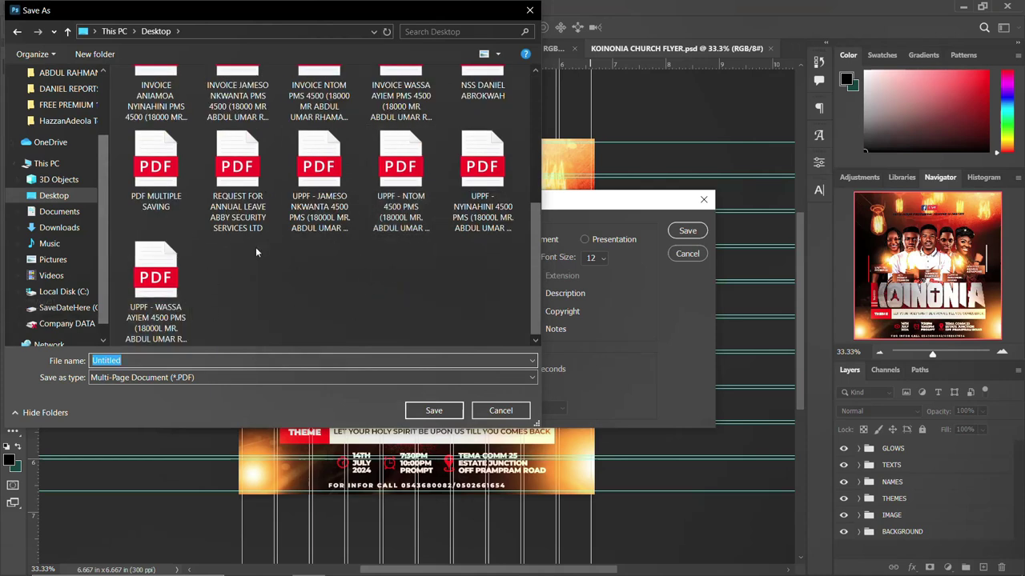
Name the file 'PDF MULTIPLE SAVING 2' with Save as type Multi-Page Document (*.PDF)
click(152, 170)
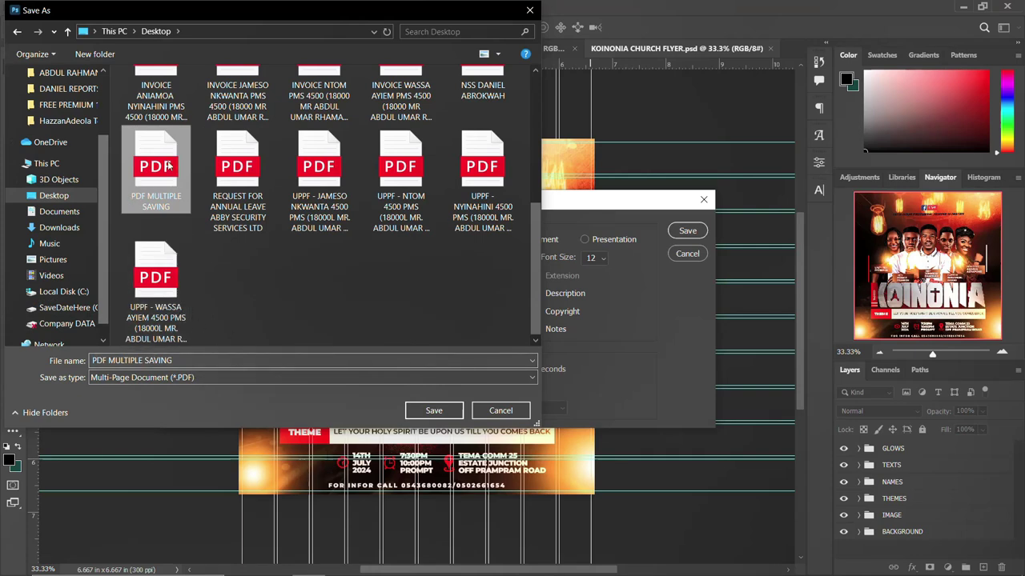
click(213, 361)
double_click(212, 362)
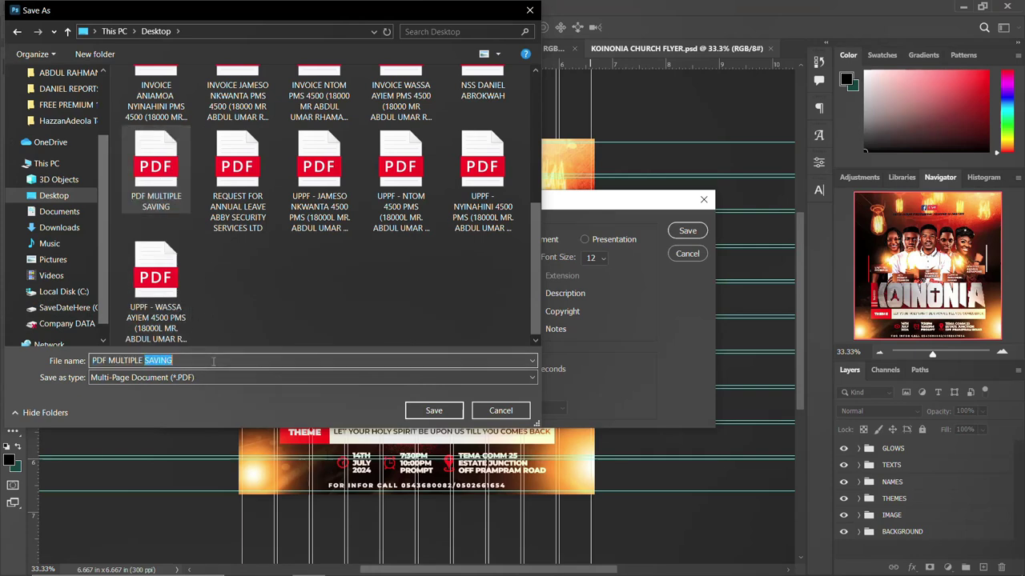
click(213, 361)
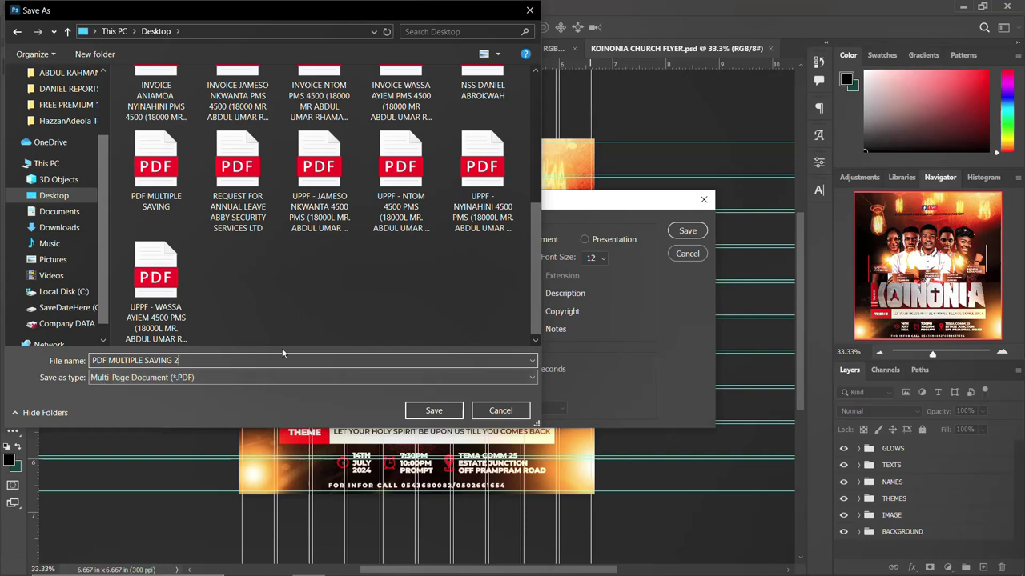
click(221, 379)
click(223, 380)
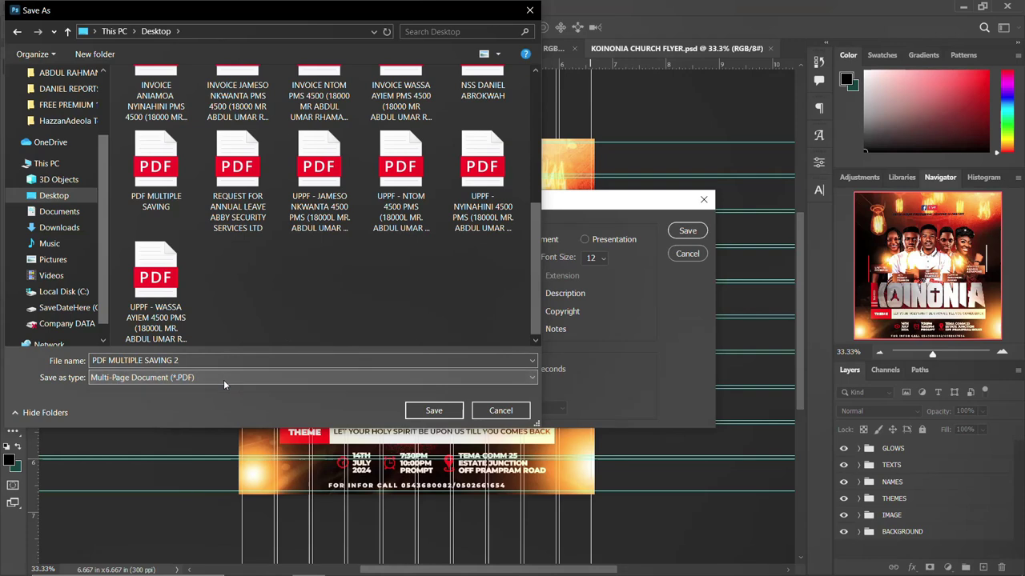
Confirm the file name and keep the High Quality Print PDF preset
click(437, 412)
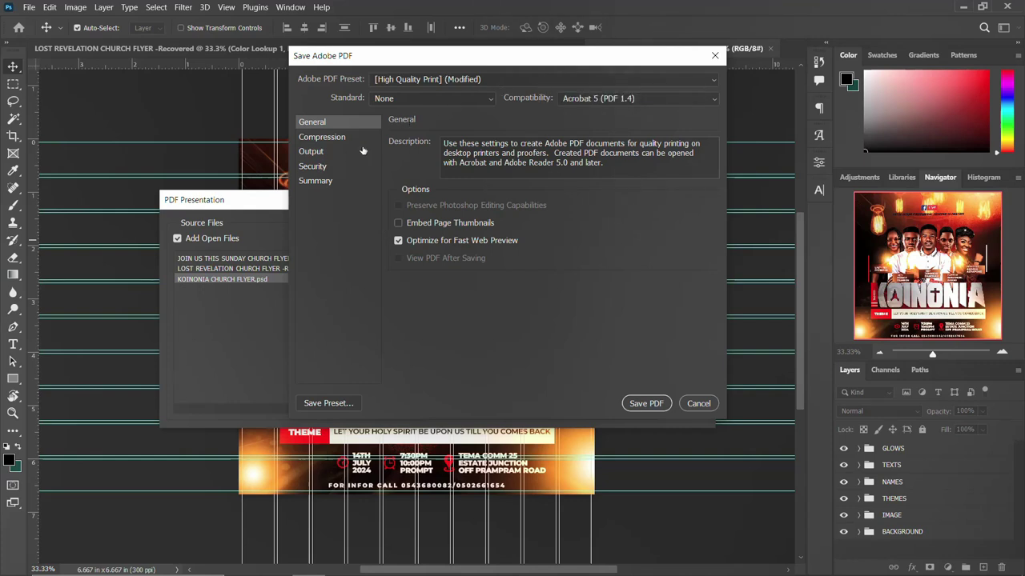
click(513, 80)
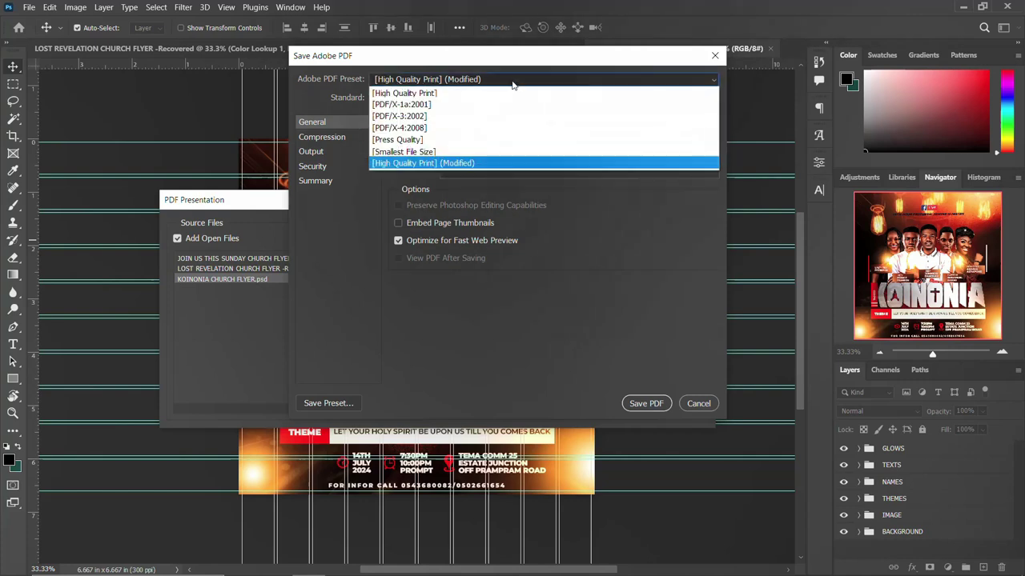
click(514, 80)
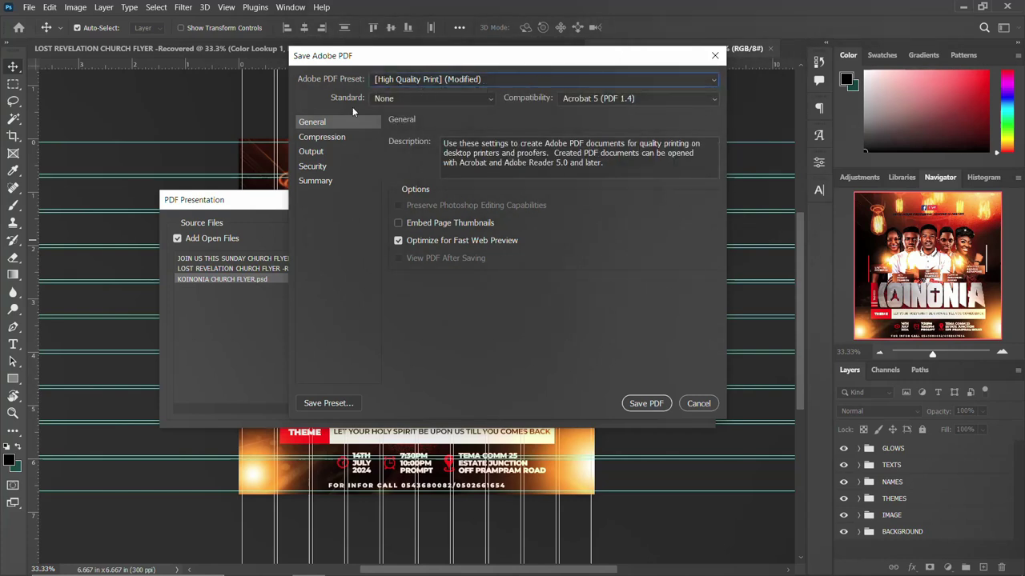
click(511, 79)
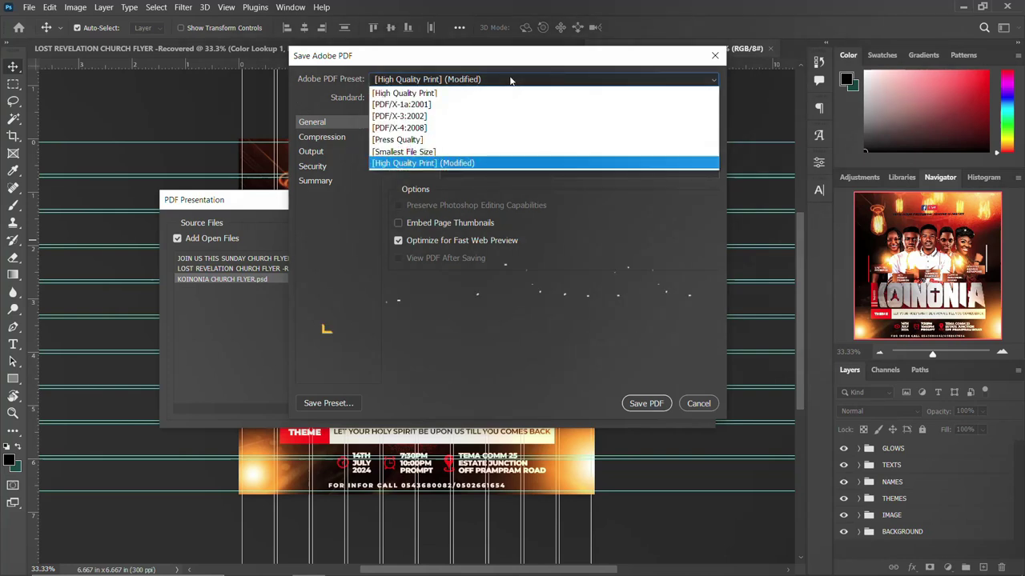
click(476, 162)
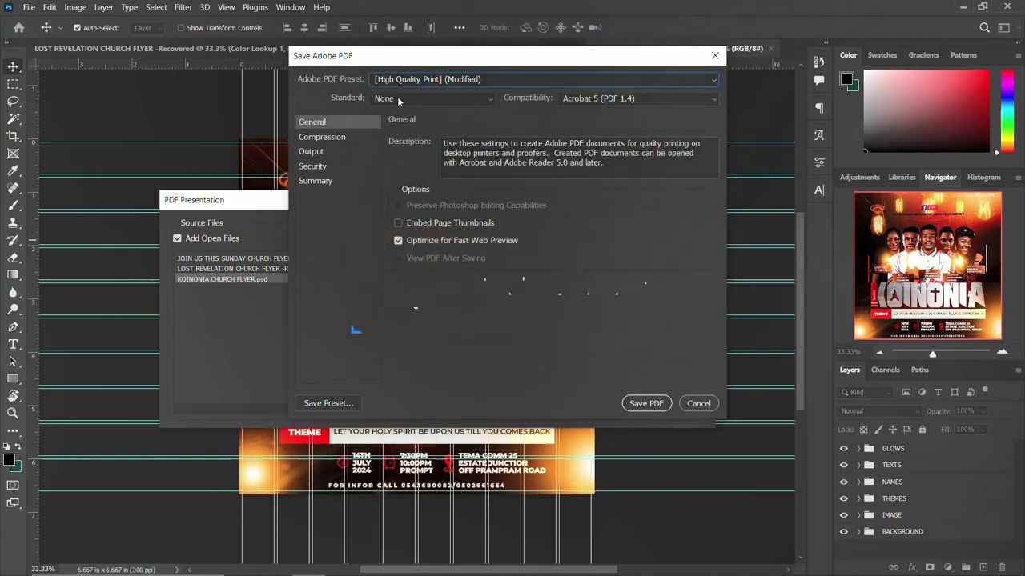
Keep the PDF Standard at None and Compatibility at Acrobat 5 (PDF 1.4)
click(429, 100)
click(432, 101)
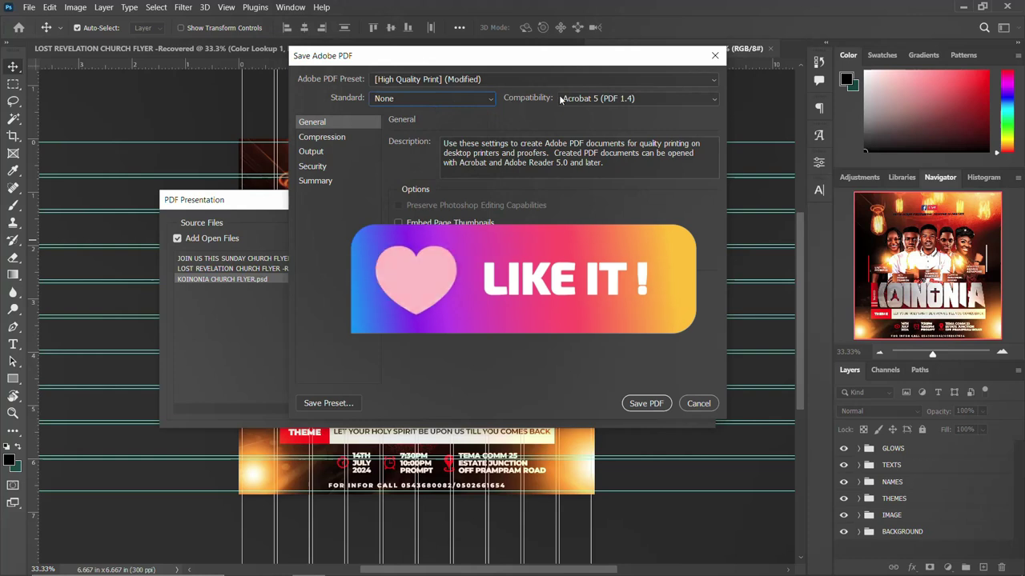
click(642, 99)
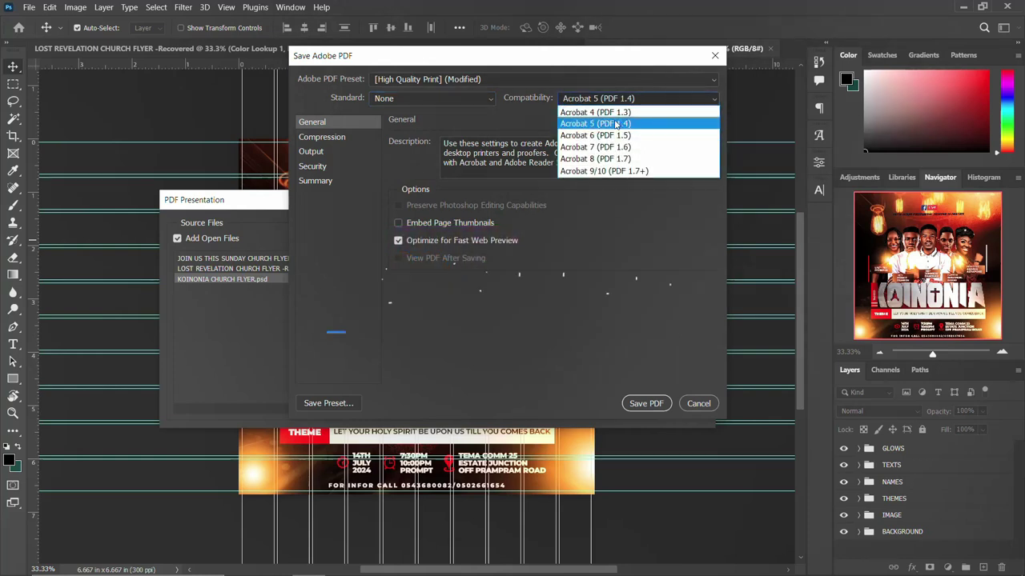
click(614, 123)
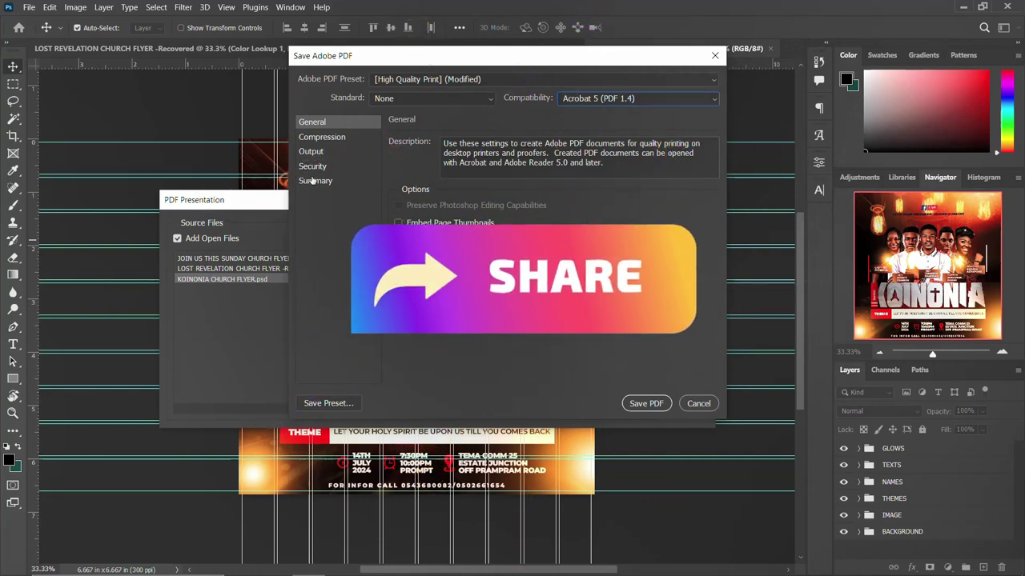
Review the Compression and Output panels, ending on the Security panel
click(319, 140)
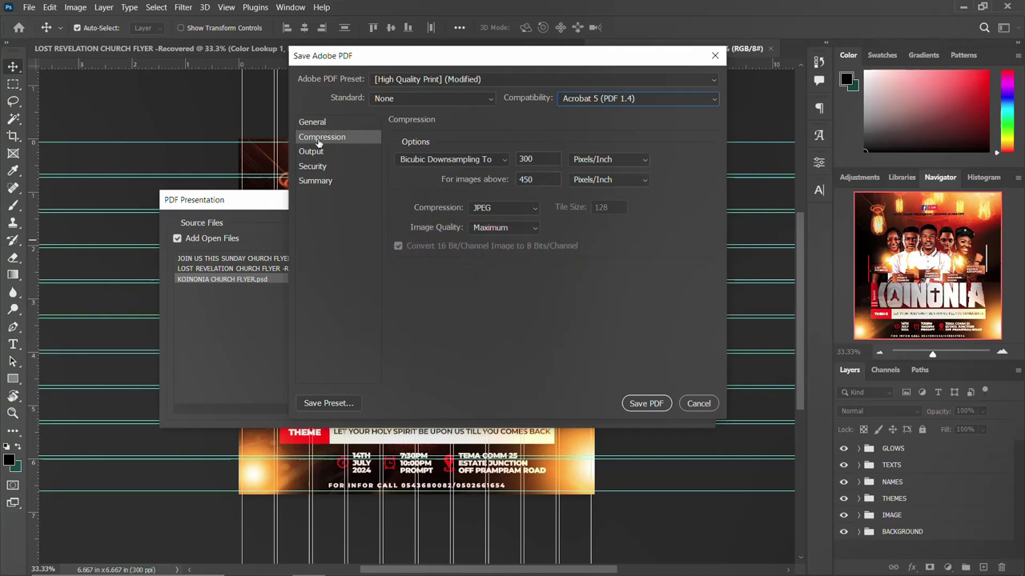
click(309, 154)
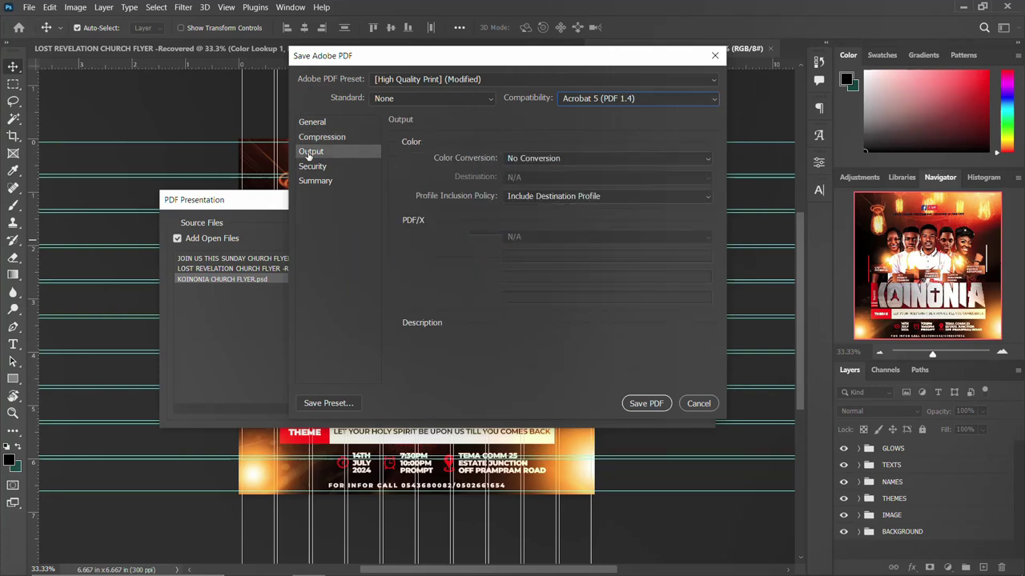
click(309, 168)
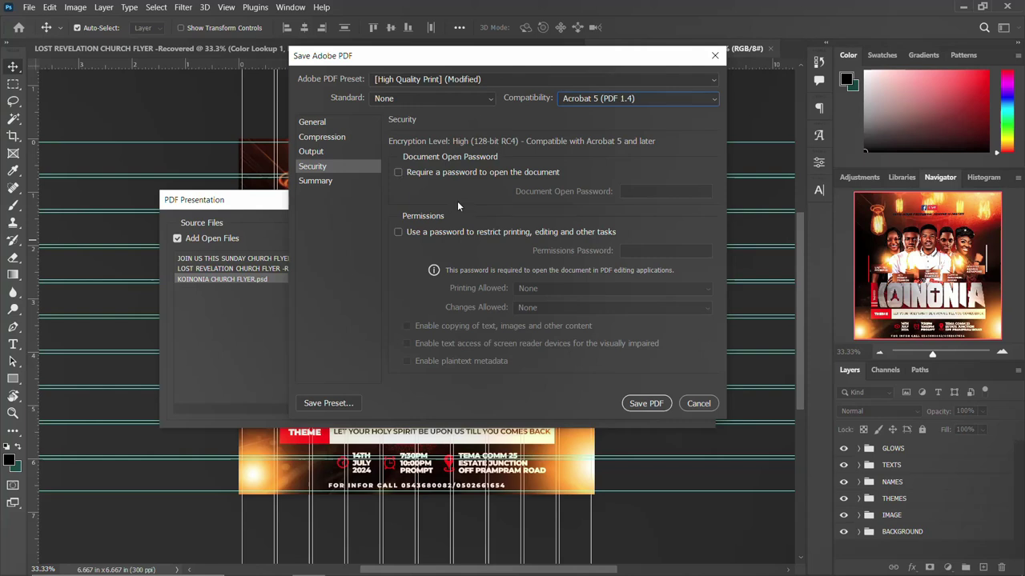
Leave both the document-open and permissions passwords unchecked, then return to General options
click(399, 172)
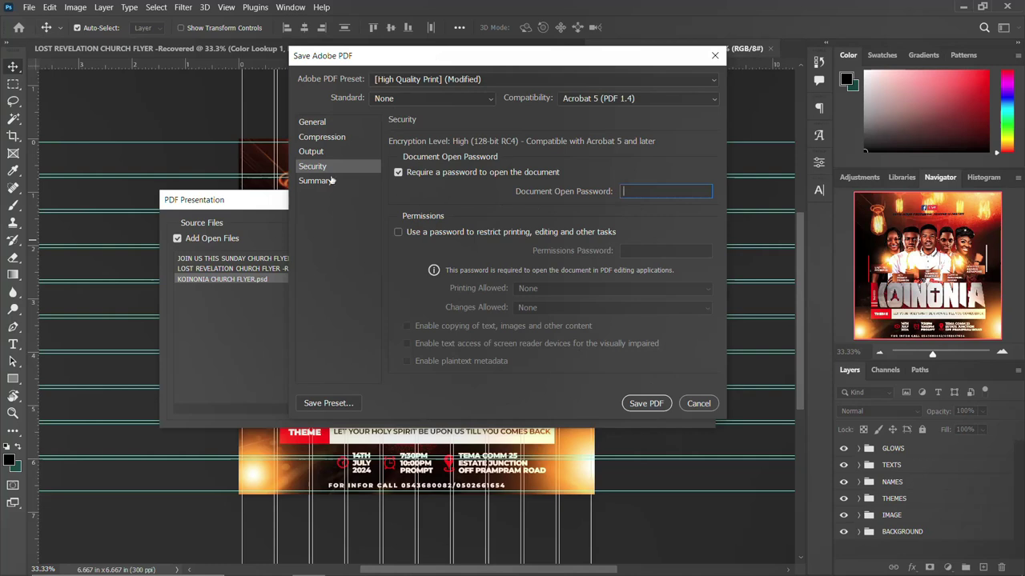
click(398, 172)
click(324, 124)
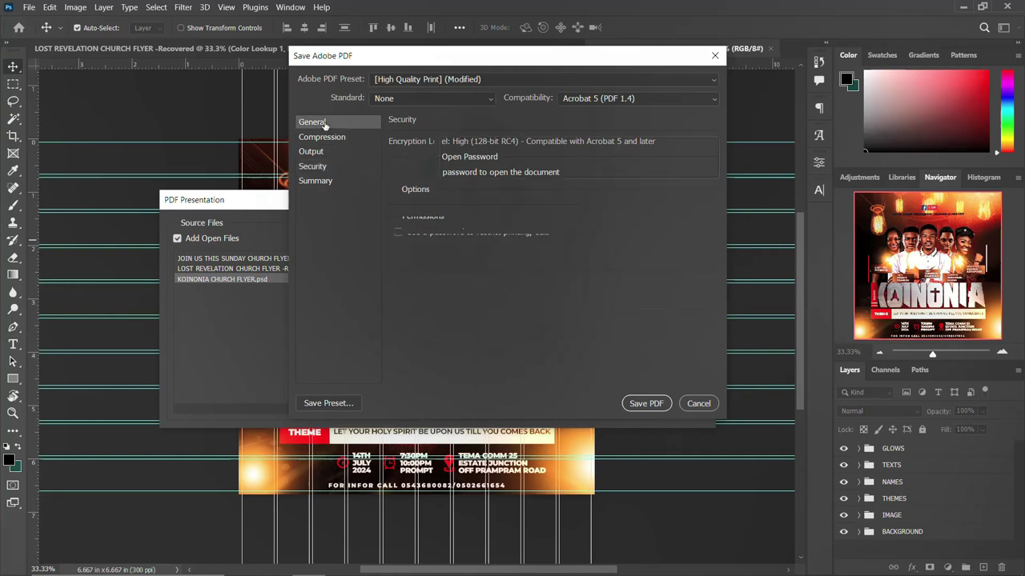
click(313, 167)
click(400, 173)
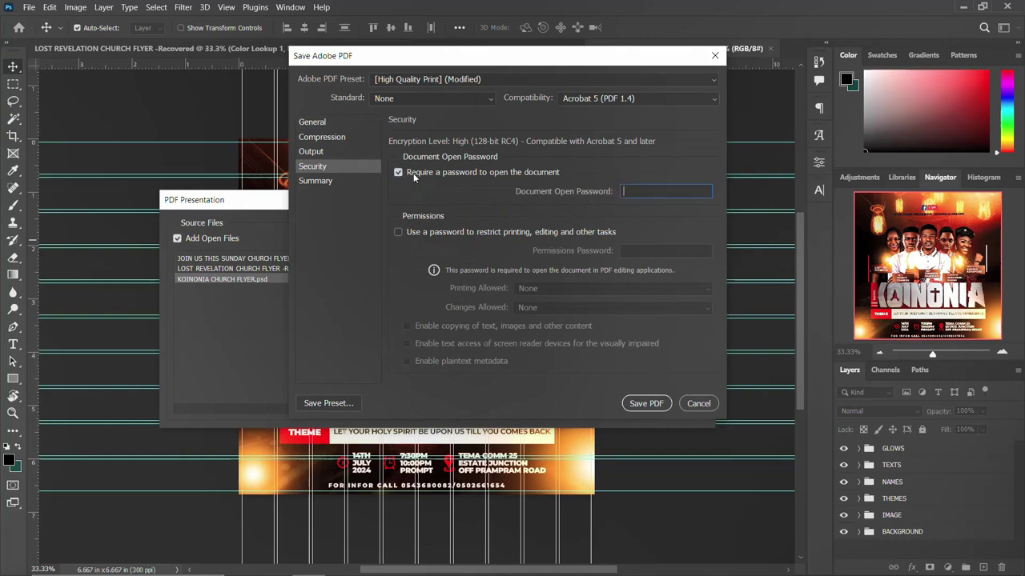
click(397, 232)
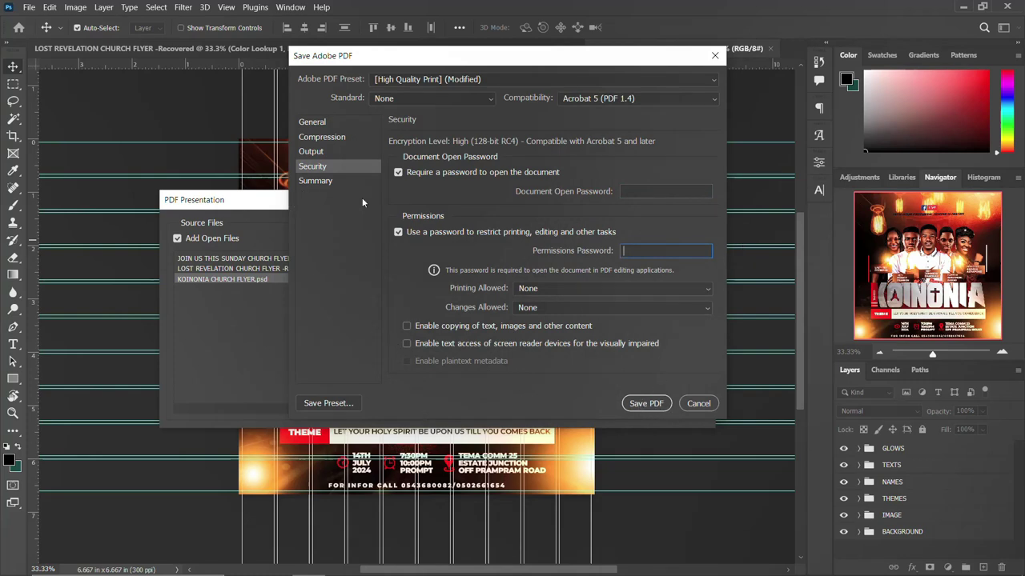
click(398, 232)
click(398, 172)
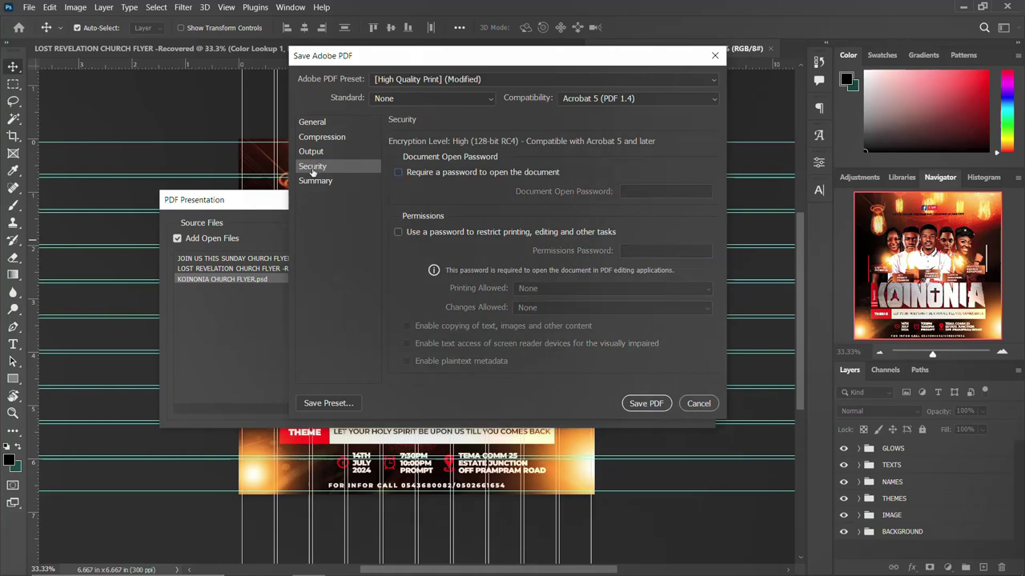
click(320, 121)
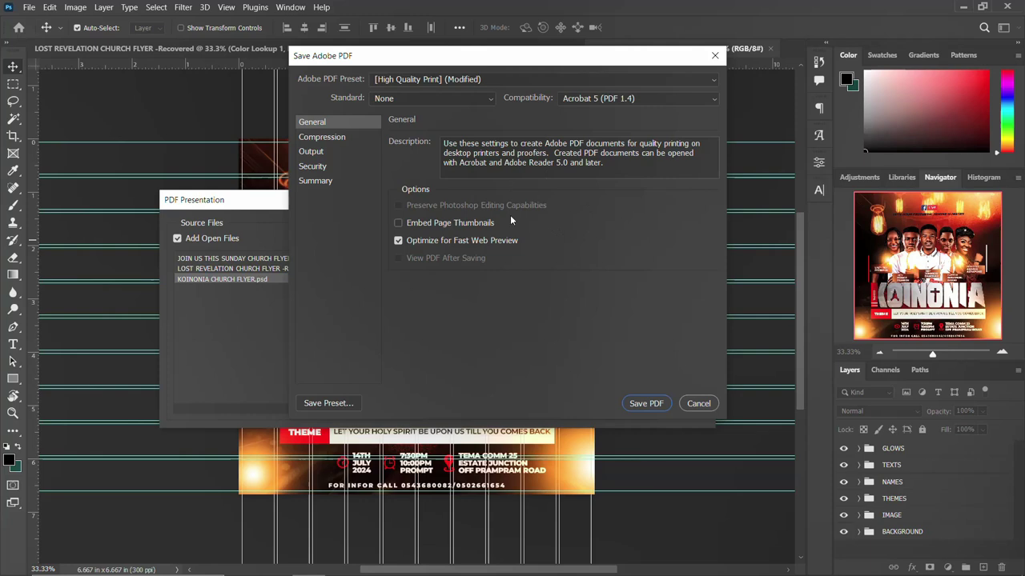
Save the PDF from the Save Adobe PDF dialog and let Photoshop generate it
click(653, 405)
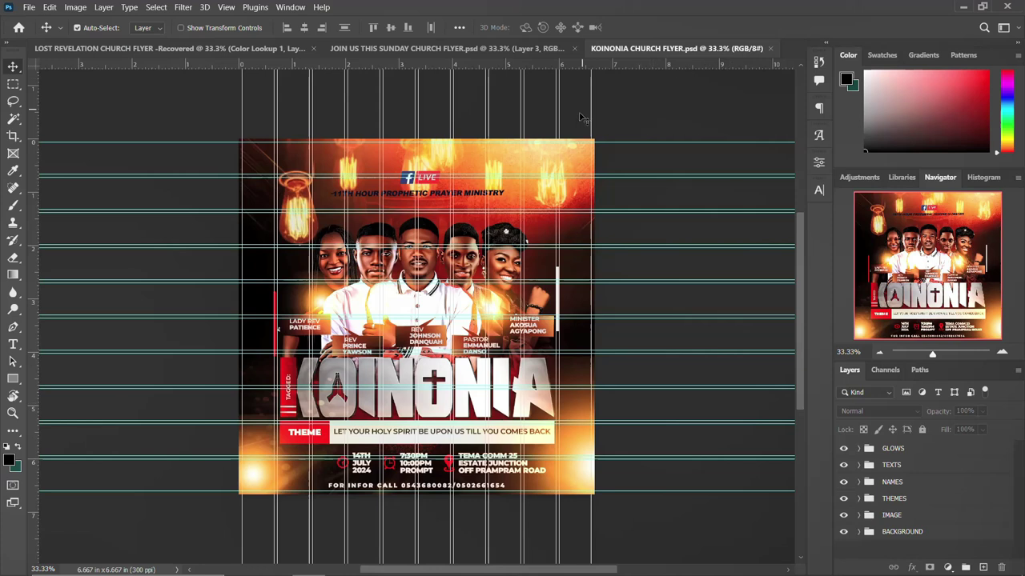
Minimize Photoshop and Chrome, then open PDF MULTIPLE SAVING 2 from the desktop in Edge
click(965, 11)
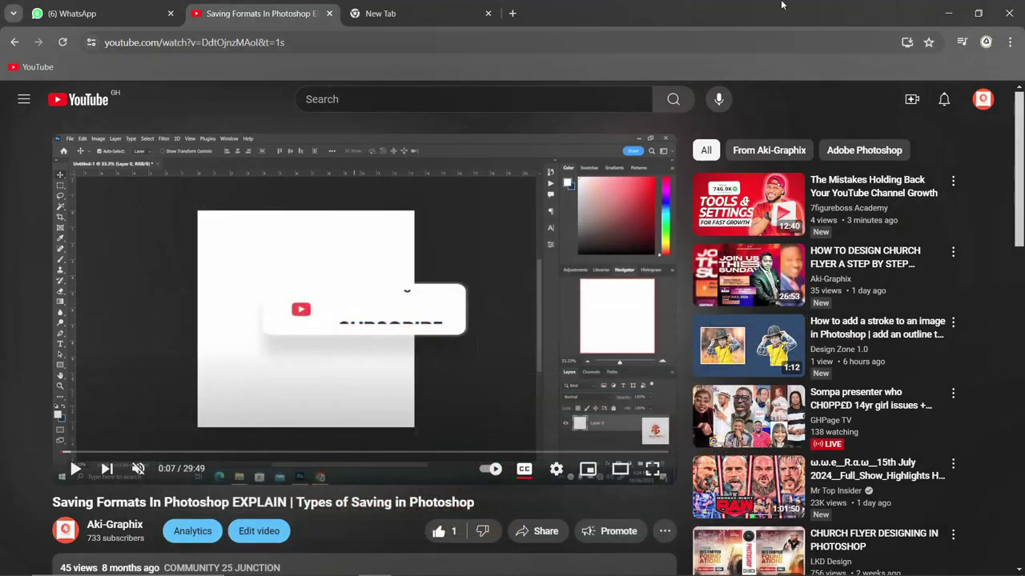
click(944, 11)
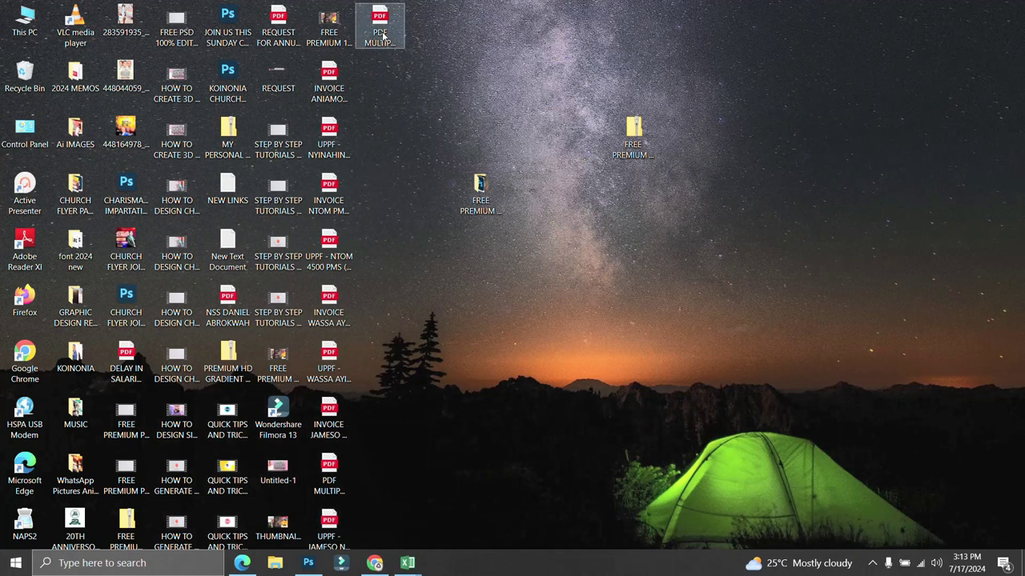
key(End)
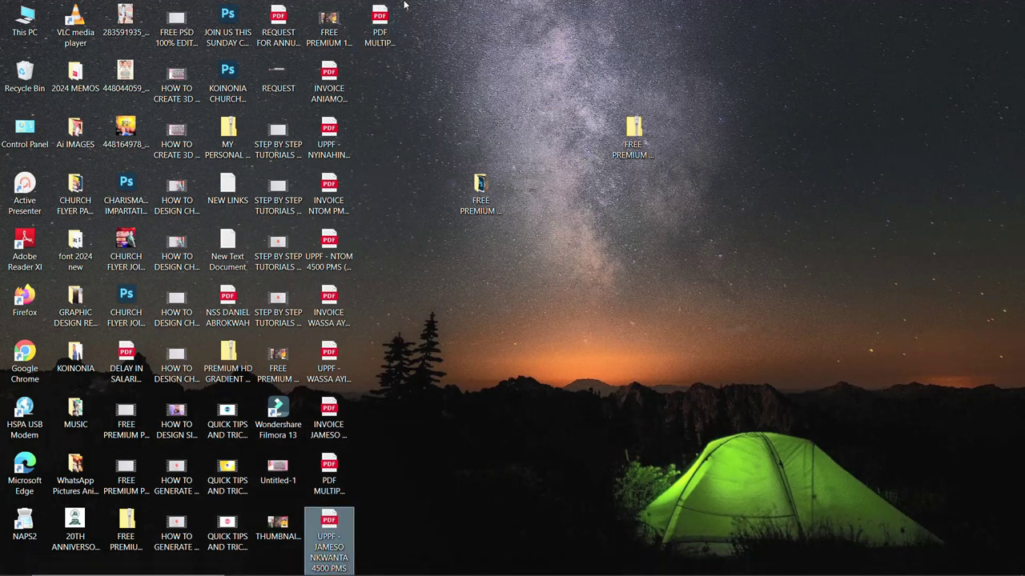
click(385, 30)
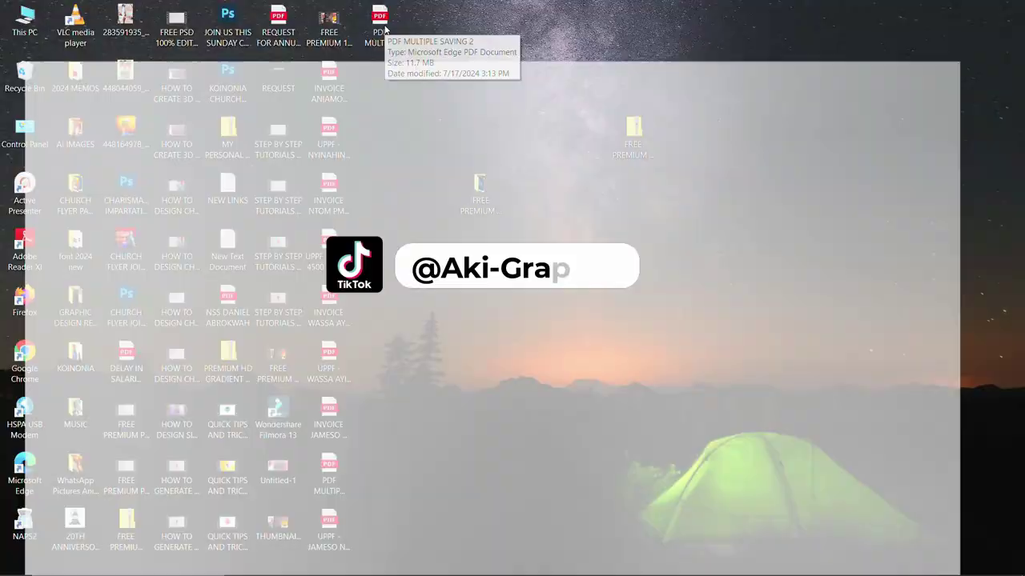
double_click(385, 29)
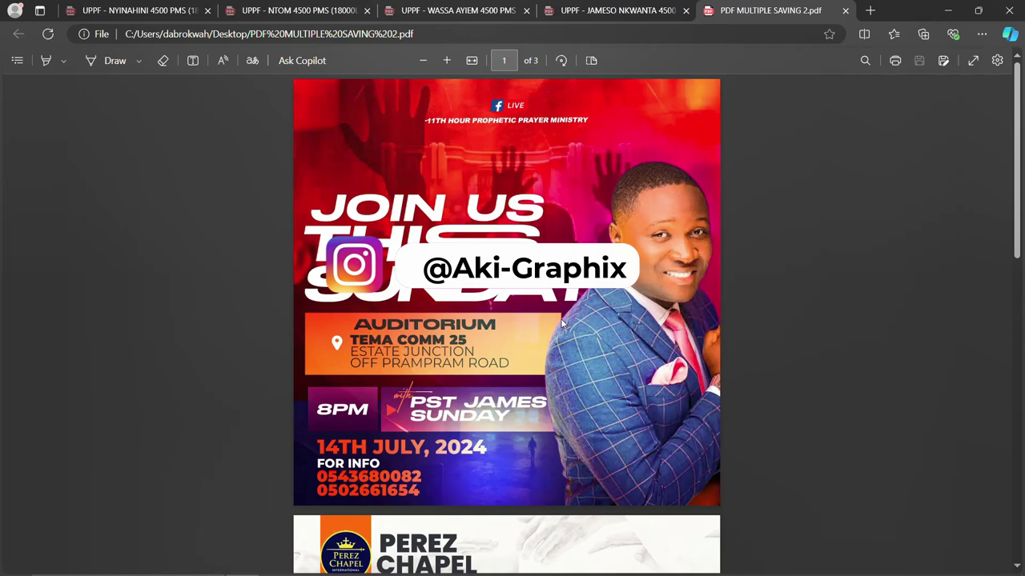
Scroll through the three pages: JOIN US THIS SUNDAY, Lost Revelation and KOINONIA
scroll(563, 324, down, 3)
scroll(563, 324, up, 2)
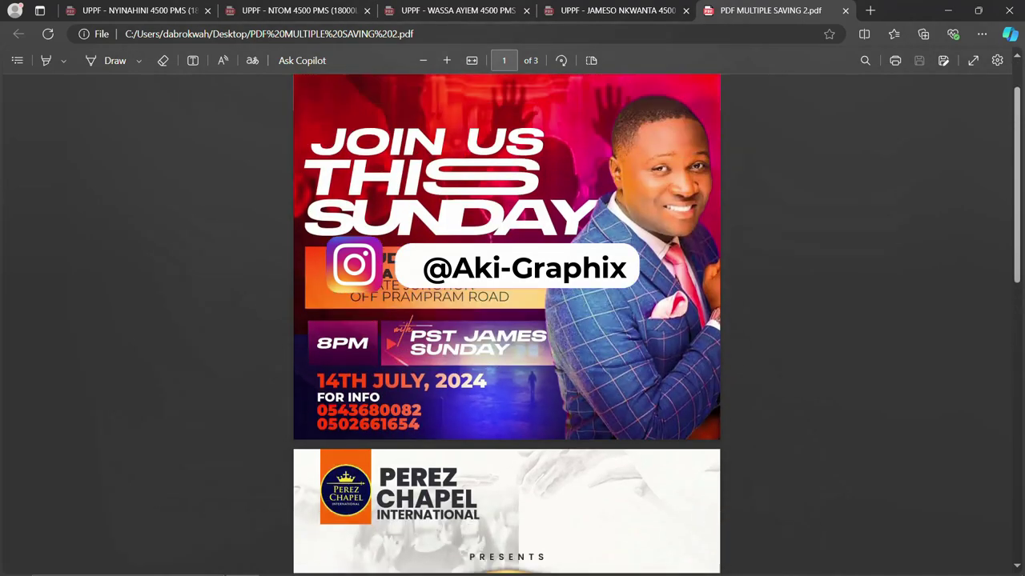
scroll(506, 324, down, 5)
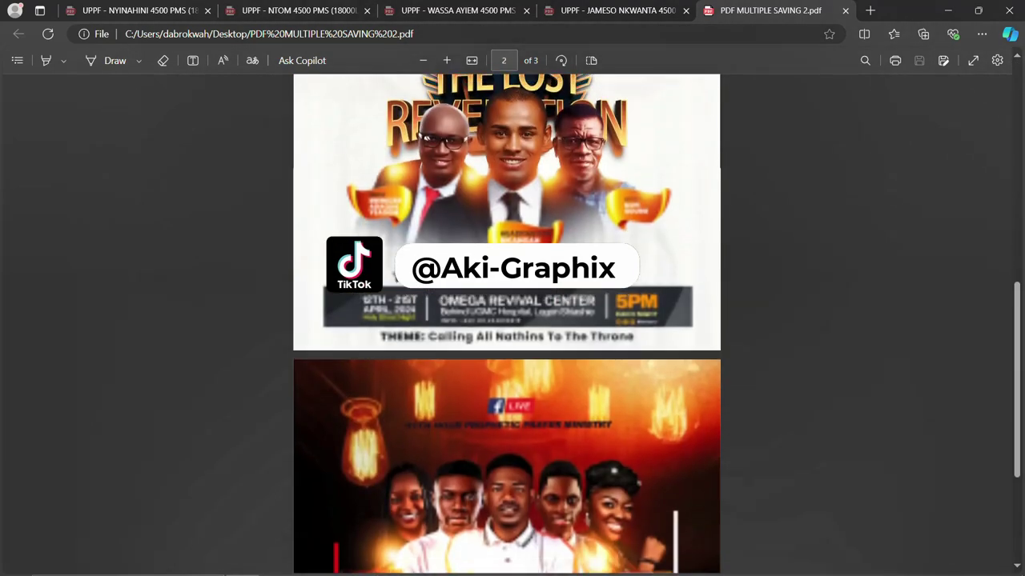
scroll(507, 324, up, 2)
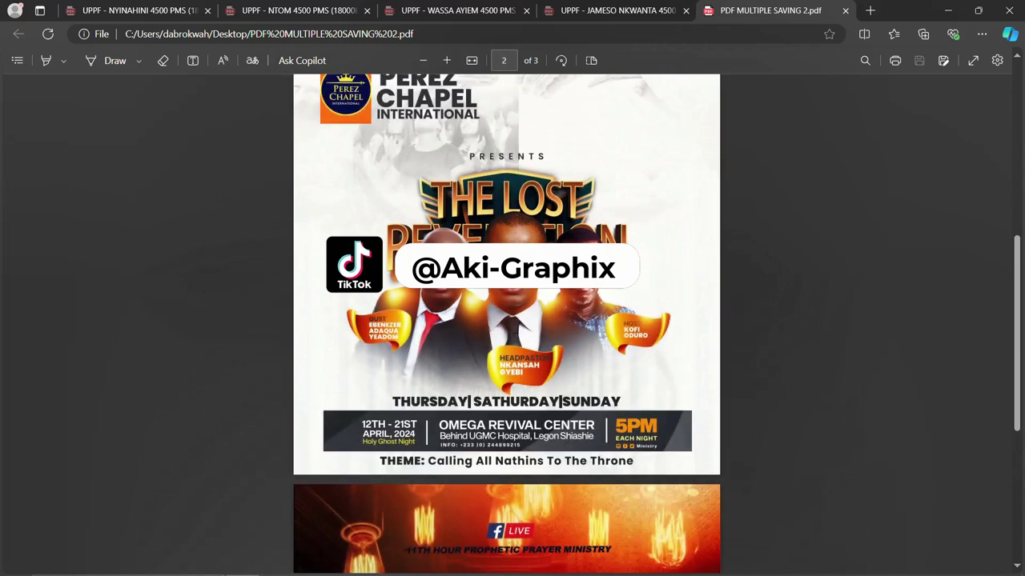
scroll(525, 200, down, 5)
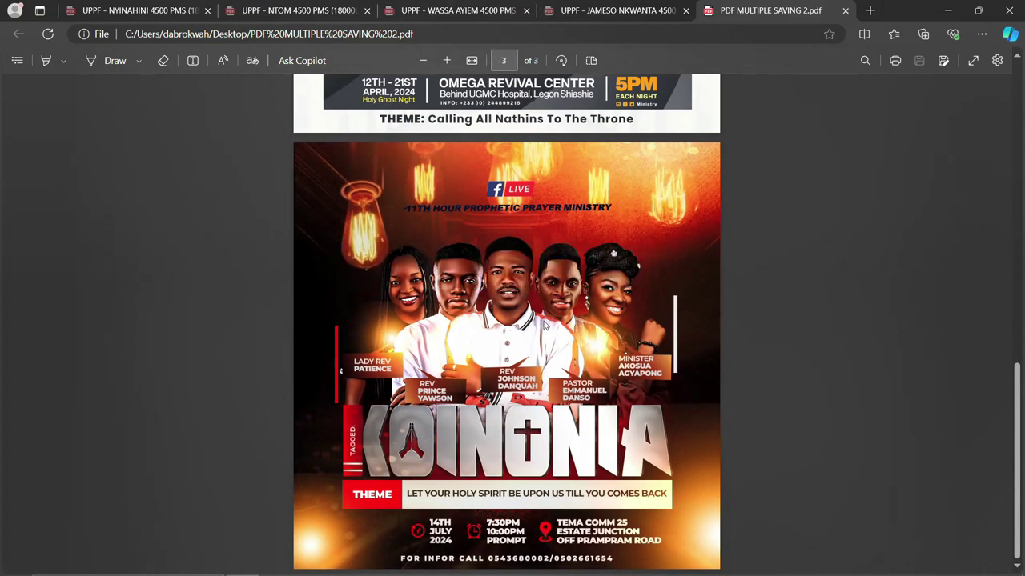
scroll(544, 323, up, 5)
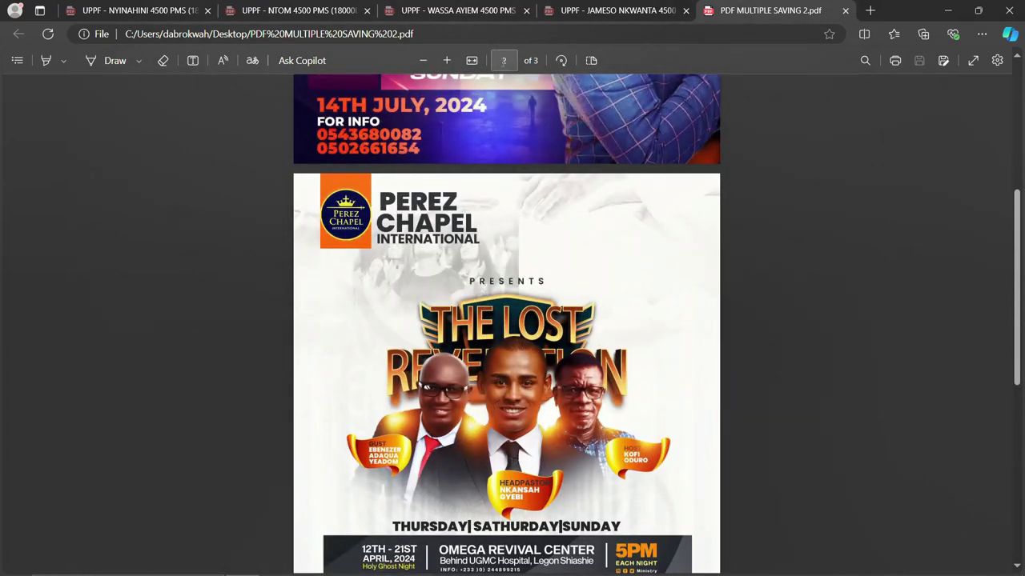
scroll(545, 324, up, 4)
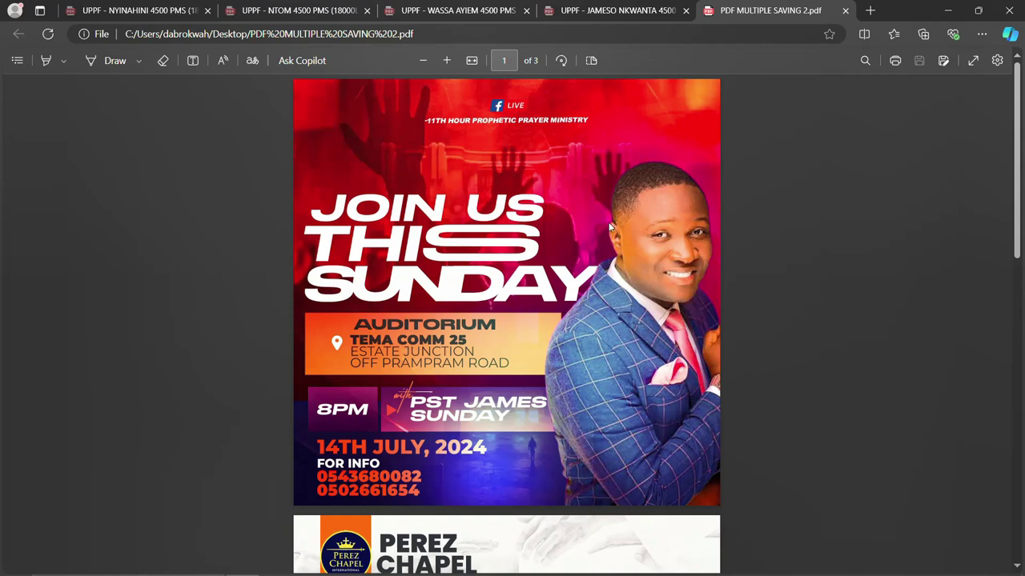
scroll(627, 214, down, 10)
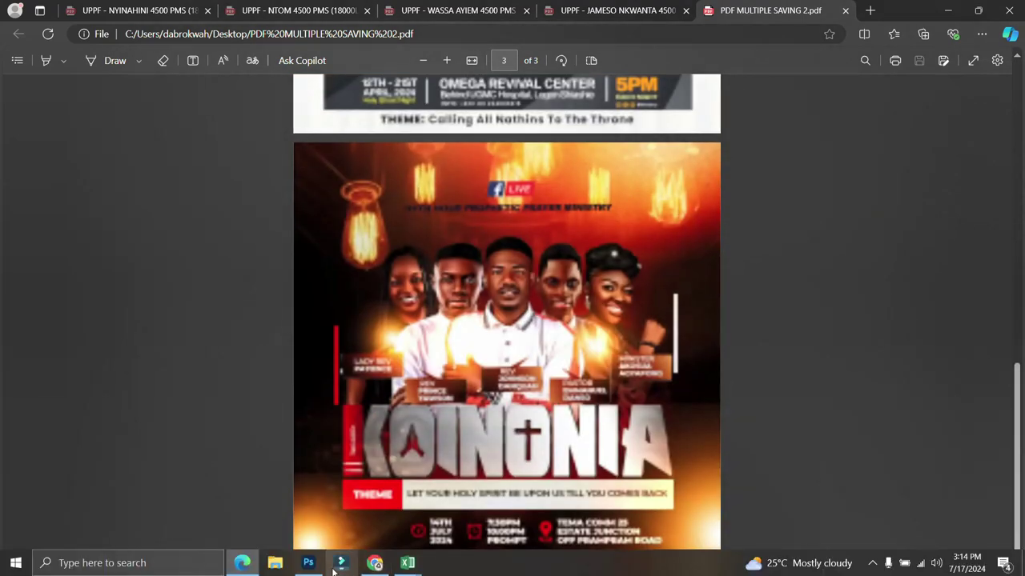
Back in Photoshop, load the three open flyers into PDF Presentation, then cancel without saving
click(308, 565)
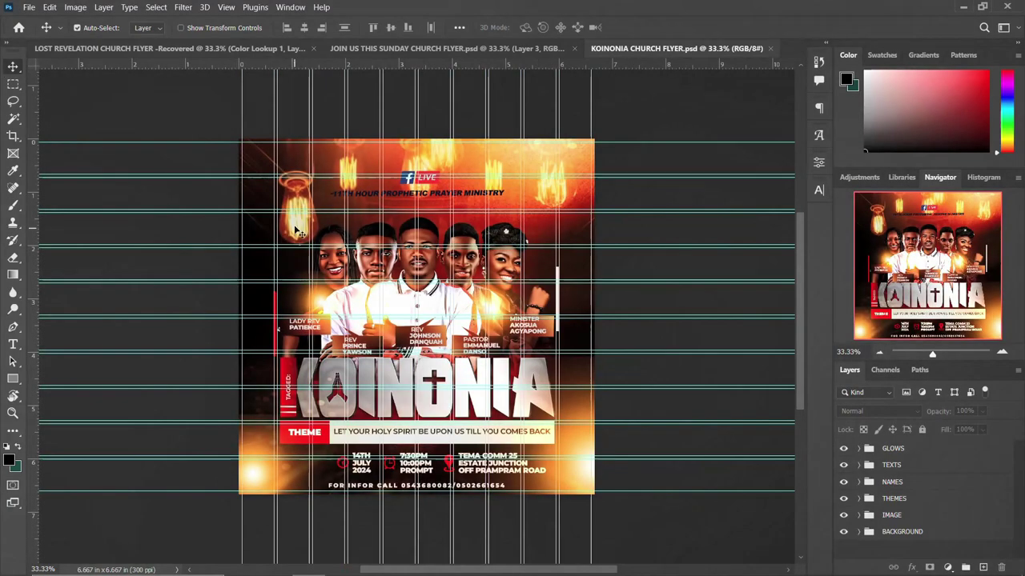
click(28, 7)
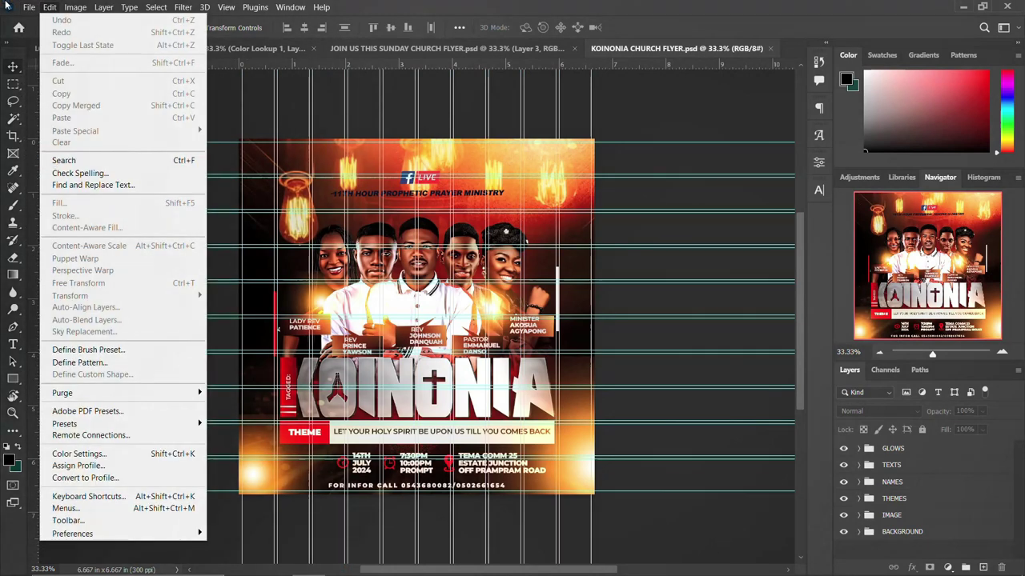
click(28, 7)
click(28, 7)
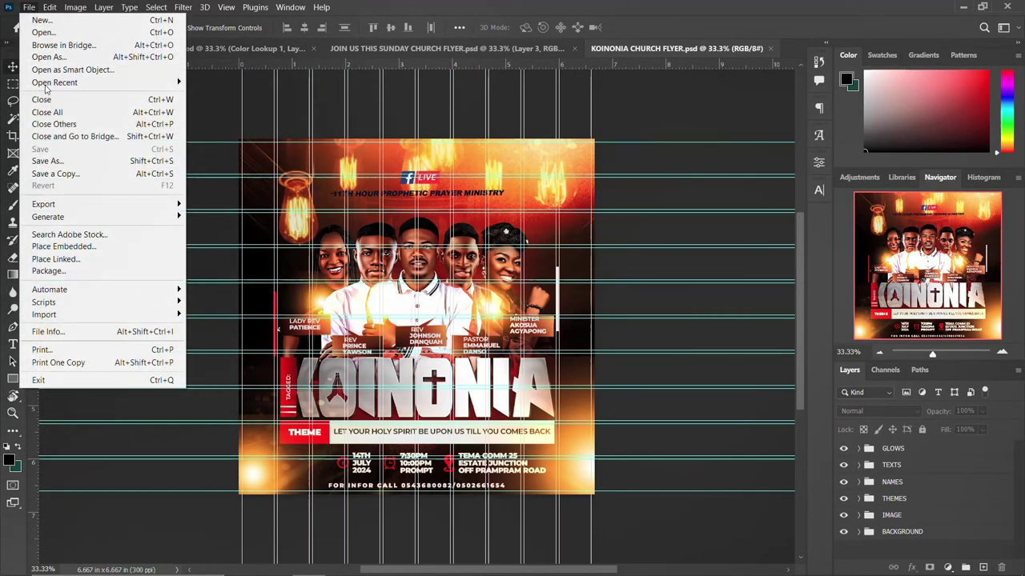
mouse_move(85, 294)
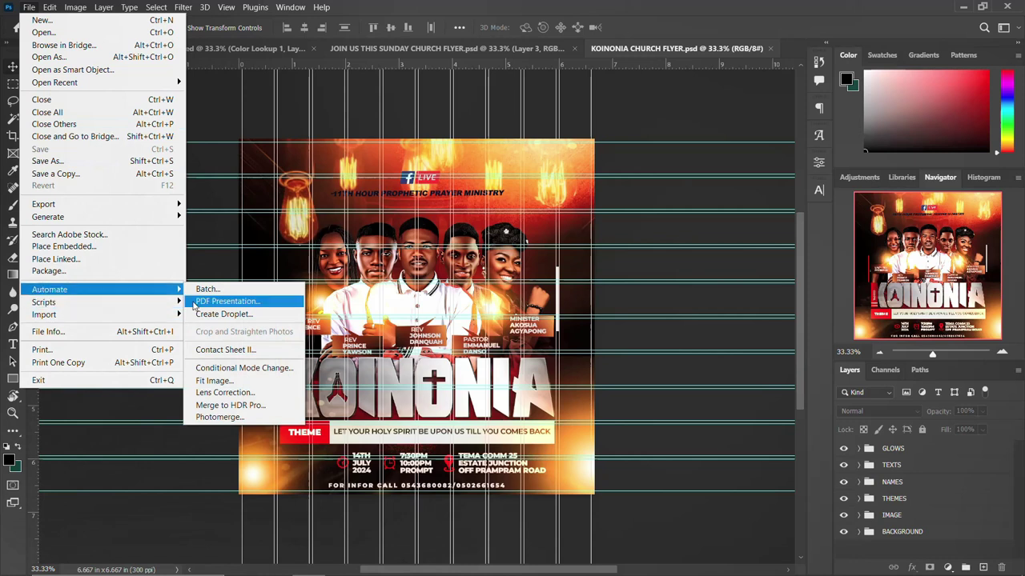
click(232, 307)
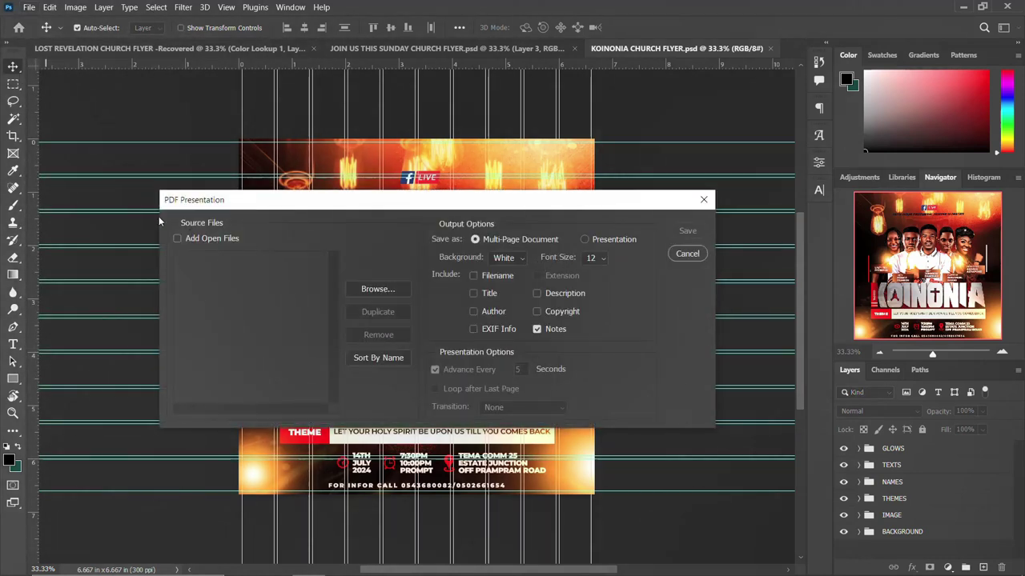
click(178, 238)
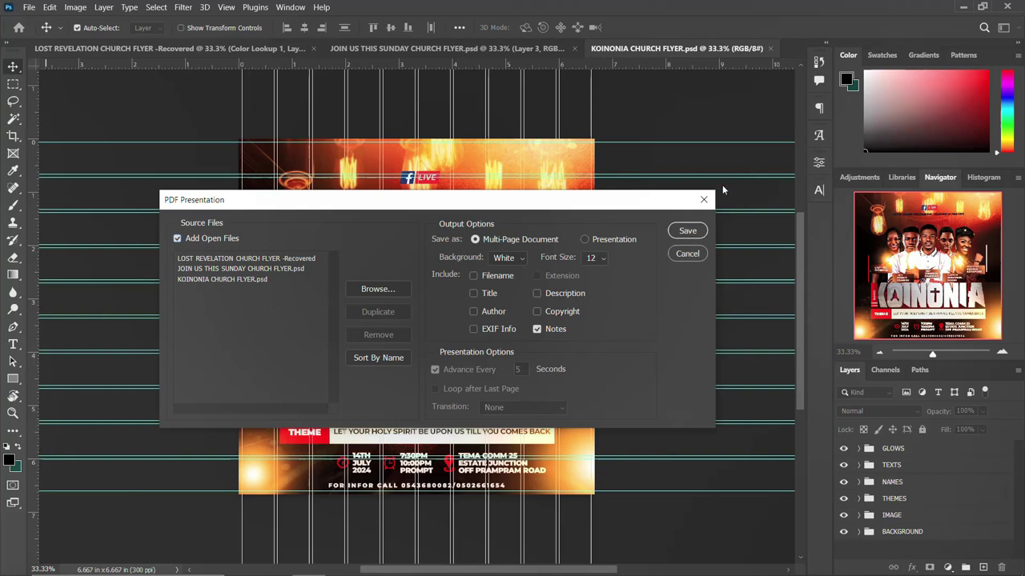
click(682, 254)
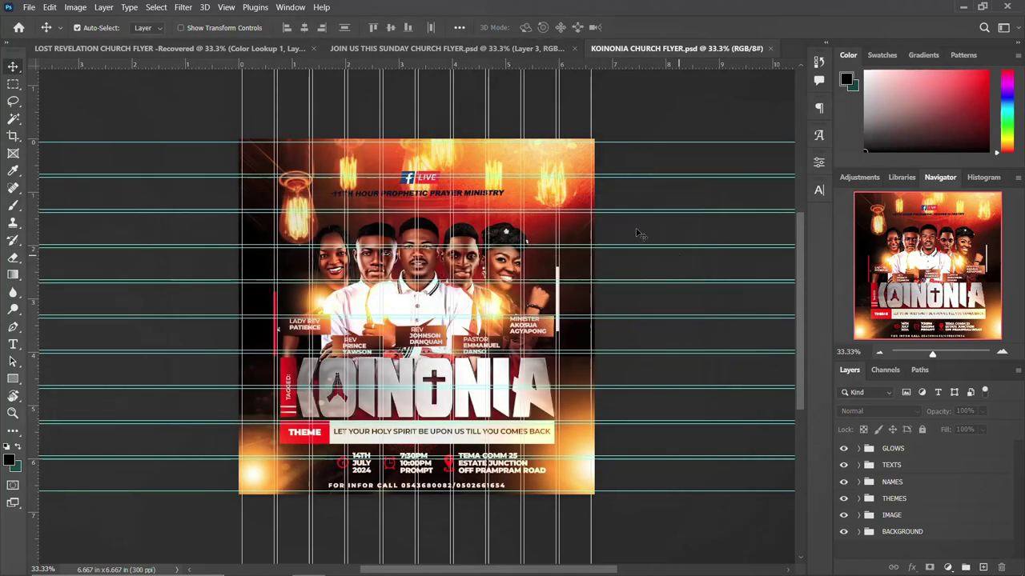